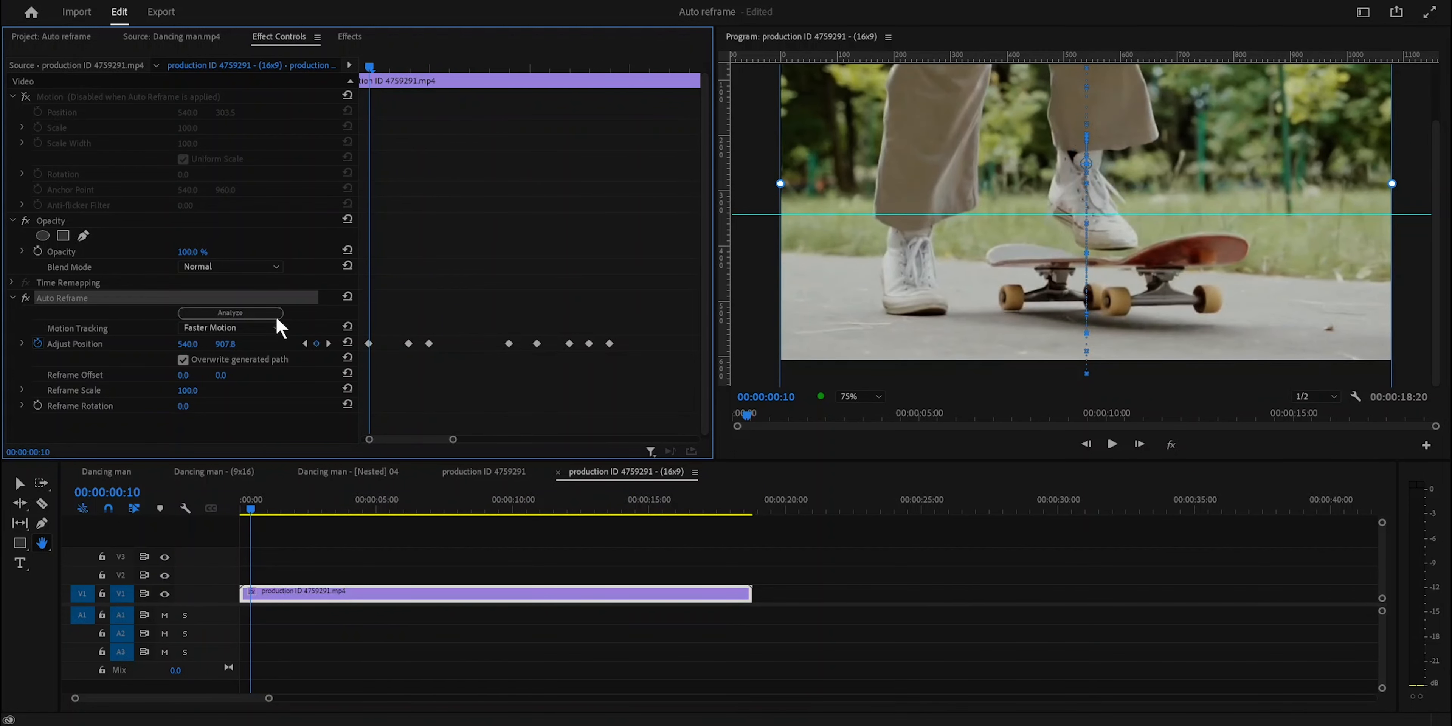
Set the Auto Reframe vertical Adjust Position to 697.8 at 00:00:00:10 and 726.4 at 00:00:00:20.
{"action": "left_click_drag", "start_coordinate": [225, 344], "coordinate": [107, 344]}
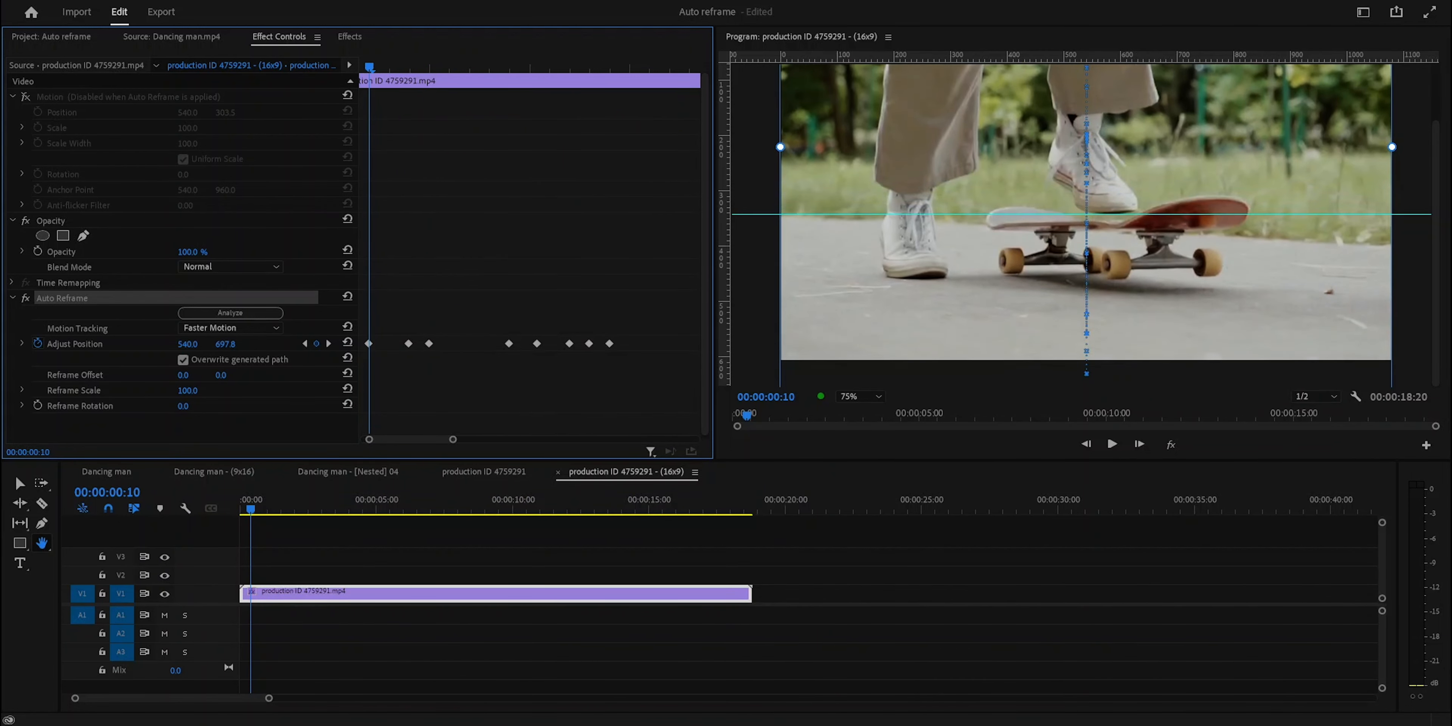
{"action": "left_click_drag", "start_coordinate": [365, 68], "coordinate": [410, 79]}
{"action": "left_click_drag", "start_coordinate": [226, 344], "coordinate": [150, 344]}
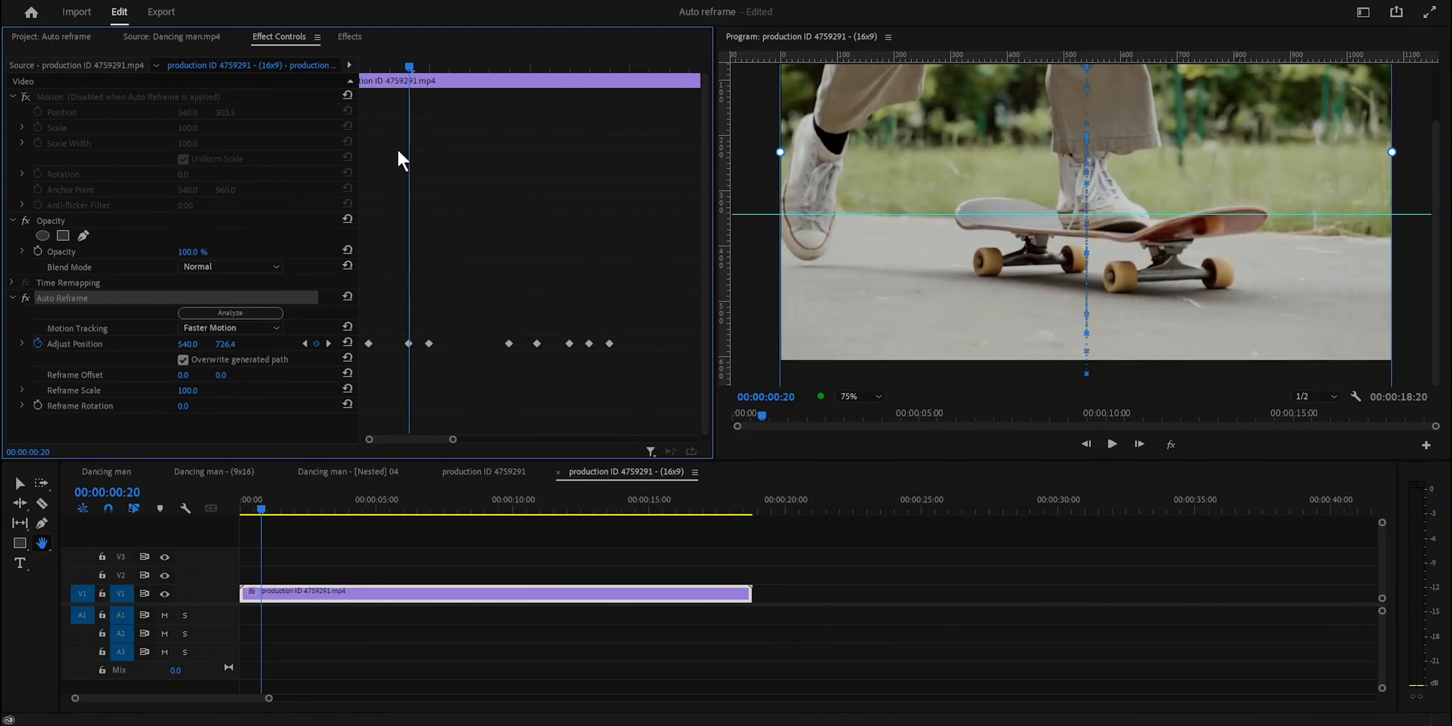
Delete the Adjust Position keyframe at 00:00:02:10 and reduce the vertical position at the keyframe that follows it.
{"action": "left_click_drag", "start_coordinate": [410, 70], "coordinate": [571, 77]}
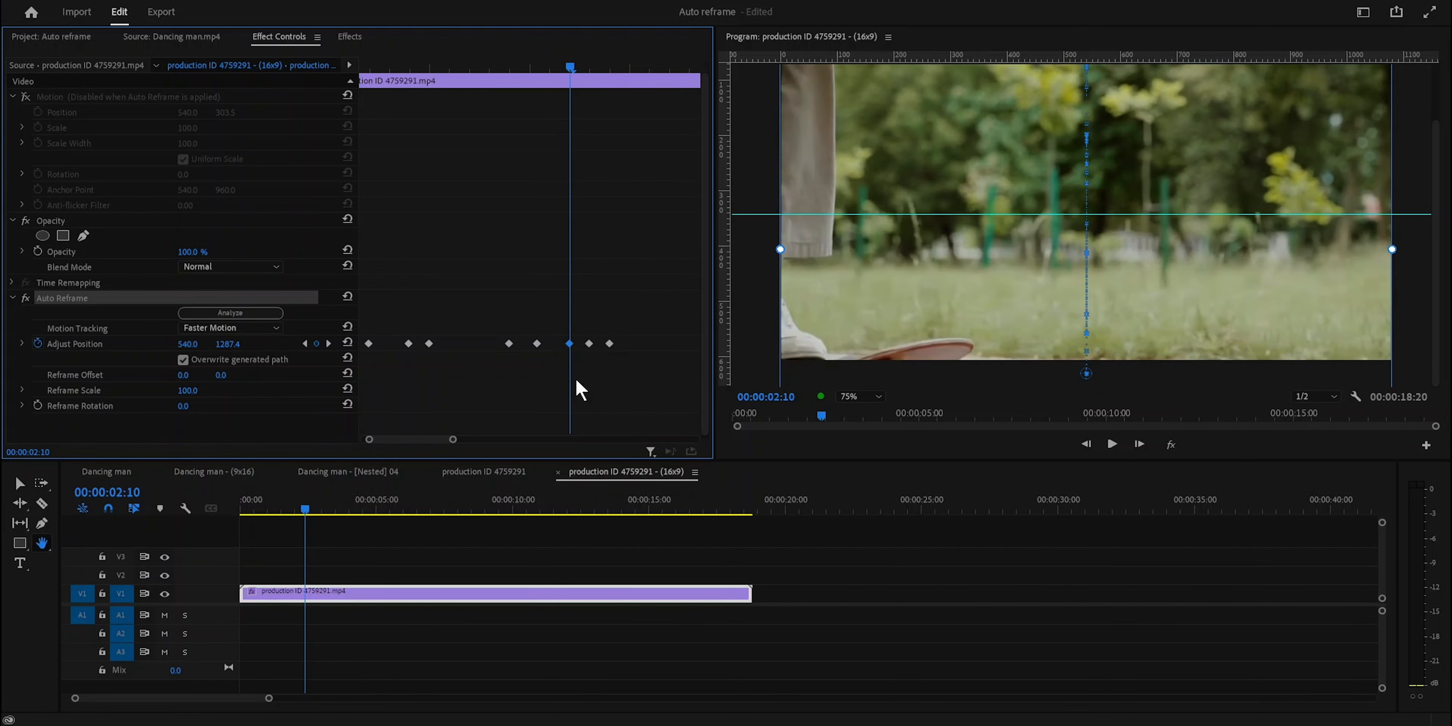
{"action": "key", "text": "Delete"}
{"action": "left_click_drag", "start_coordinate": [571, 70], "coordinate": [592, 66]}
{"action": "left_click_drag", "start_coordinate": [239, 346], "coordinate": [150, 346]}
Keyframe a lower vertical Adjust Position at 00:00:02:09 and set the vertical value to 1071.3 at 00:00:02:20.
{"action": "mouse_move", "coordinate": [584, 67]}
{"action": "left_mouse_down"}
{"action": "mouse_move", "coordinate": [514, 67]}
{"action": "mouse_move", "coordinate": [568, 72]}
{"action": "left_mouse_up"}
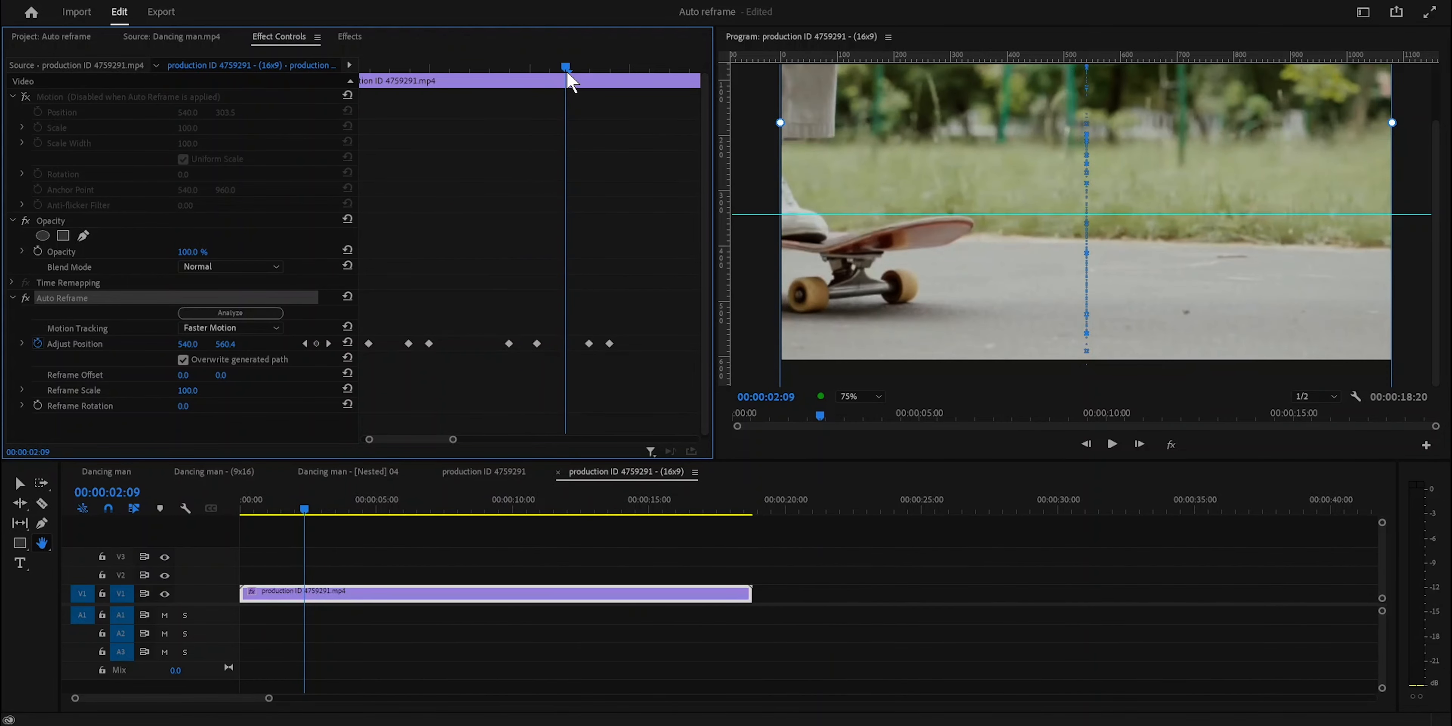
{"action": "left_click_drag", "start_coordinate": [231, 343], "coordinate": [189, 344]}
{"action": "left_click_drag", "start_coordinate": [566, 67], "coordinate": [611, 69]}
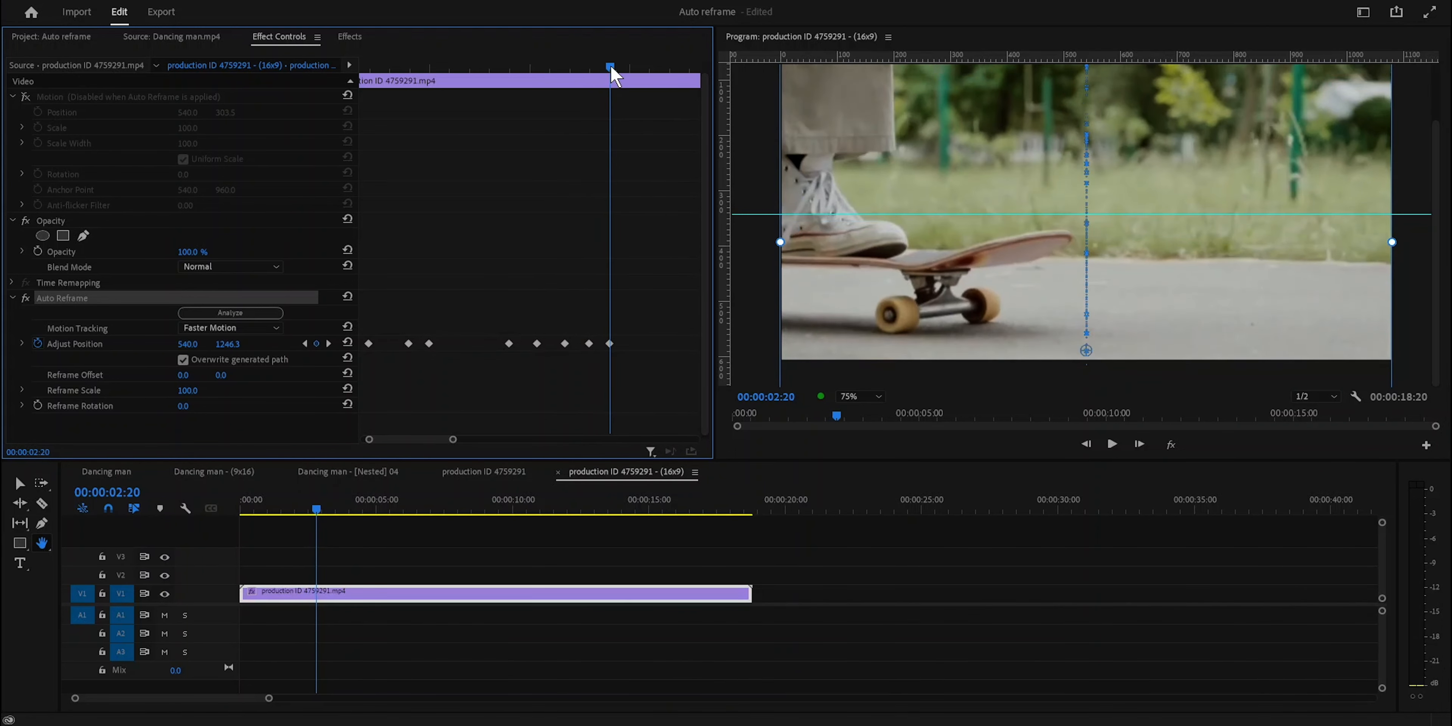
{"action": "left_click_drag", "start_coordinate": [228, 344], "coordinate": [129, 344]}
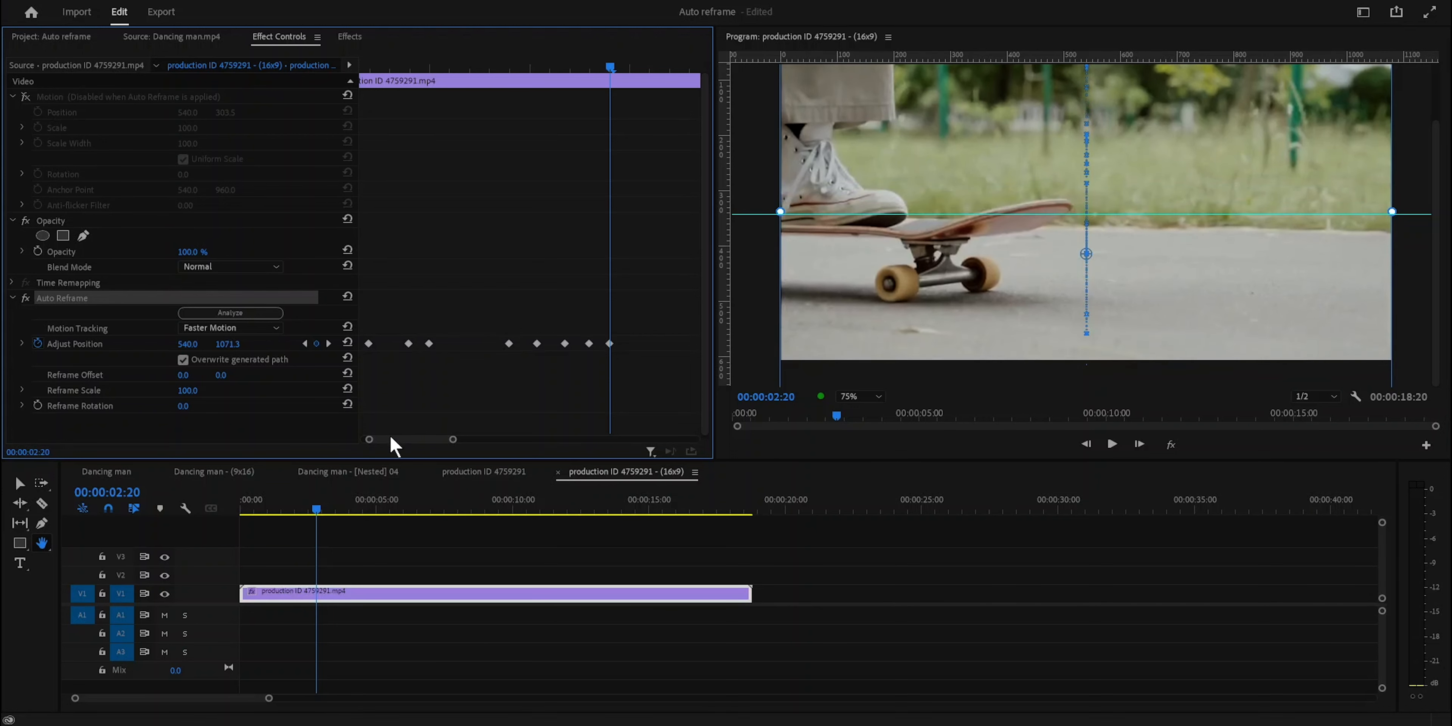
Add an Adjust Position keyframe at 00:00:03:08 with a vertical value of 1330.4.
{"action": "left_click_drag", "start_coordinate": [453, 439], "coordinate": [481, 439]}
{"action": "left_click_drag", "start_coordinate": [538, 76], "coordinate": [575, 76]}
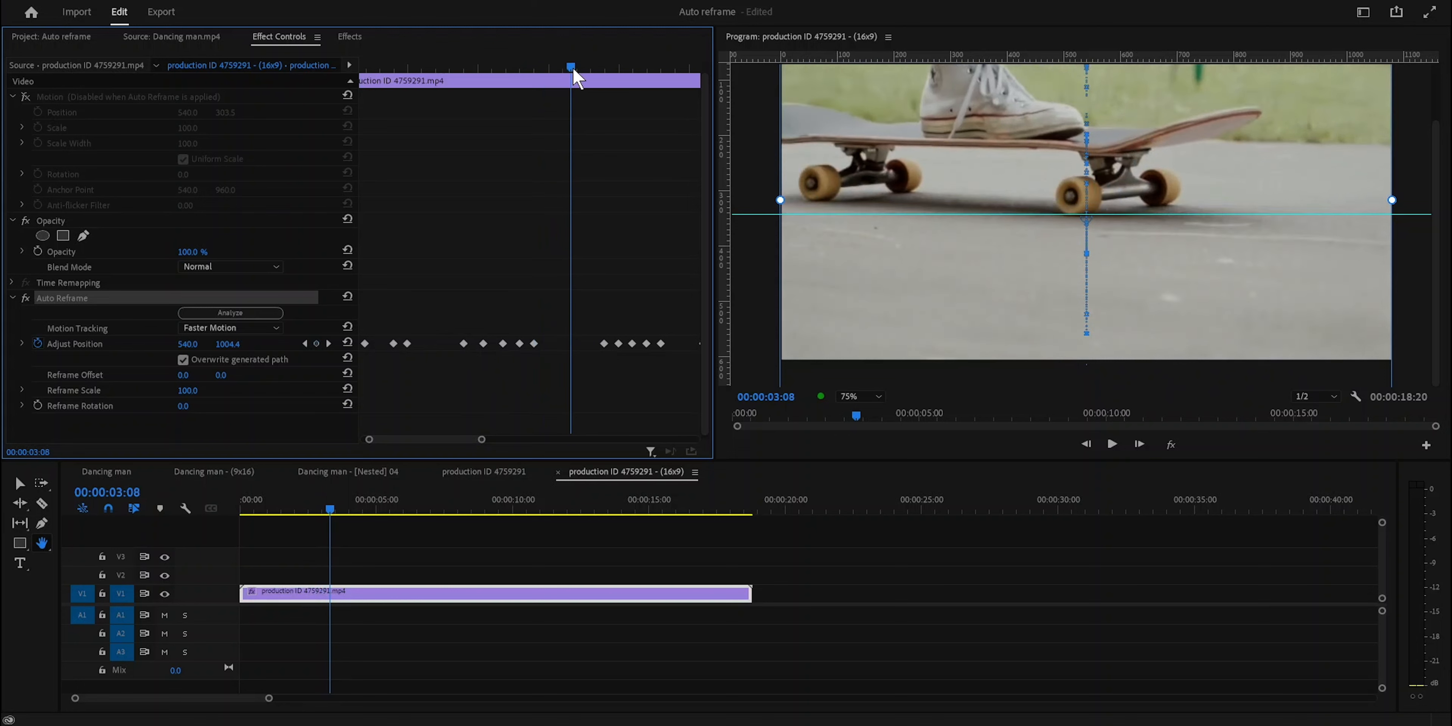
{"action": "left_click_drag", "start_coordinate": [211, 352], "coordinate": [389, 351]}
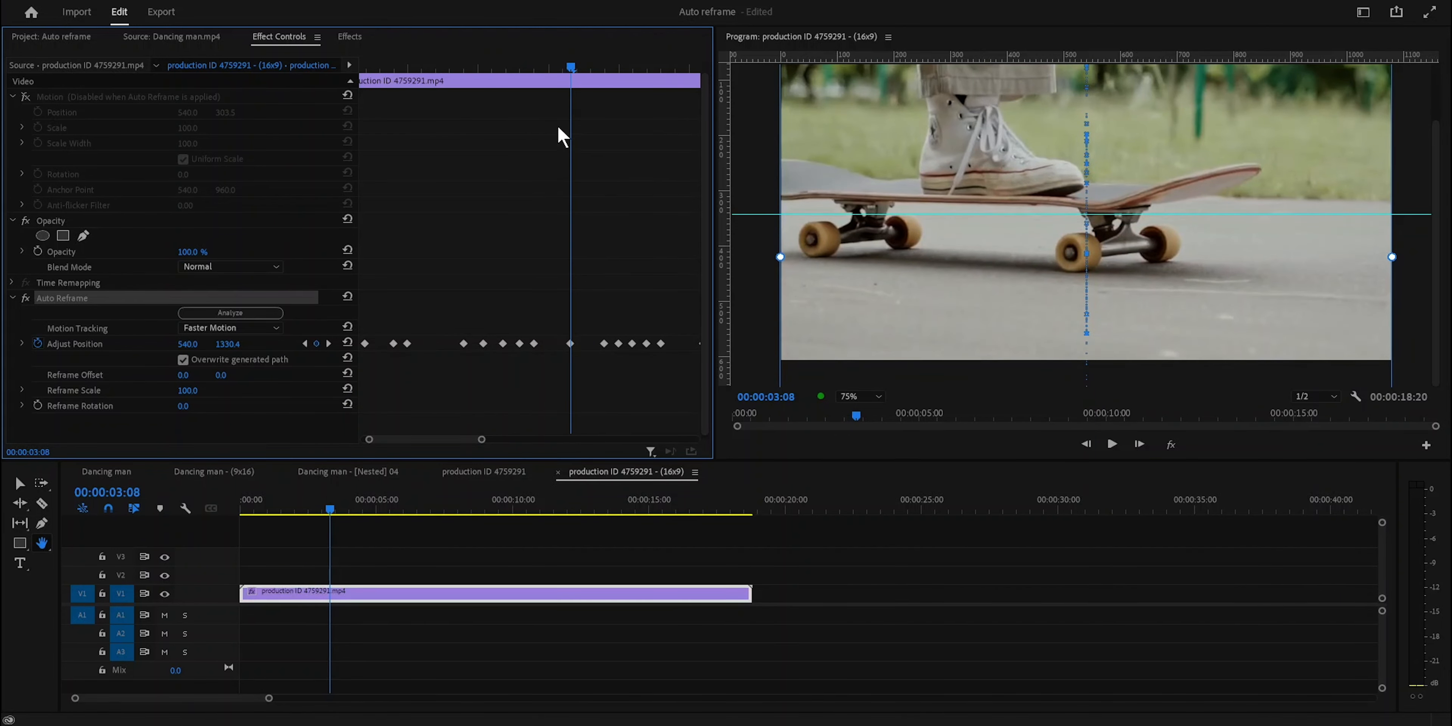
Delete the three Adjust Position keyframes just before 00:00:04:15, and set the vertical value at 00:00:04:15 to 372.8.
{"action": "left_click_drag", "start_coordinate": [571, 67], "coordinate": [637, 78]}
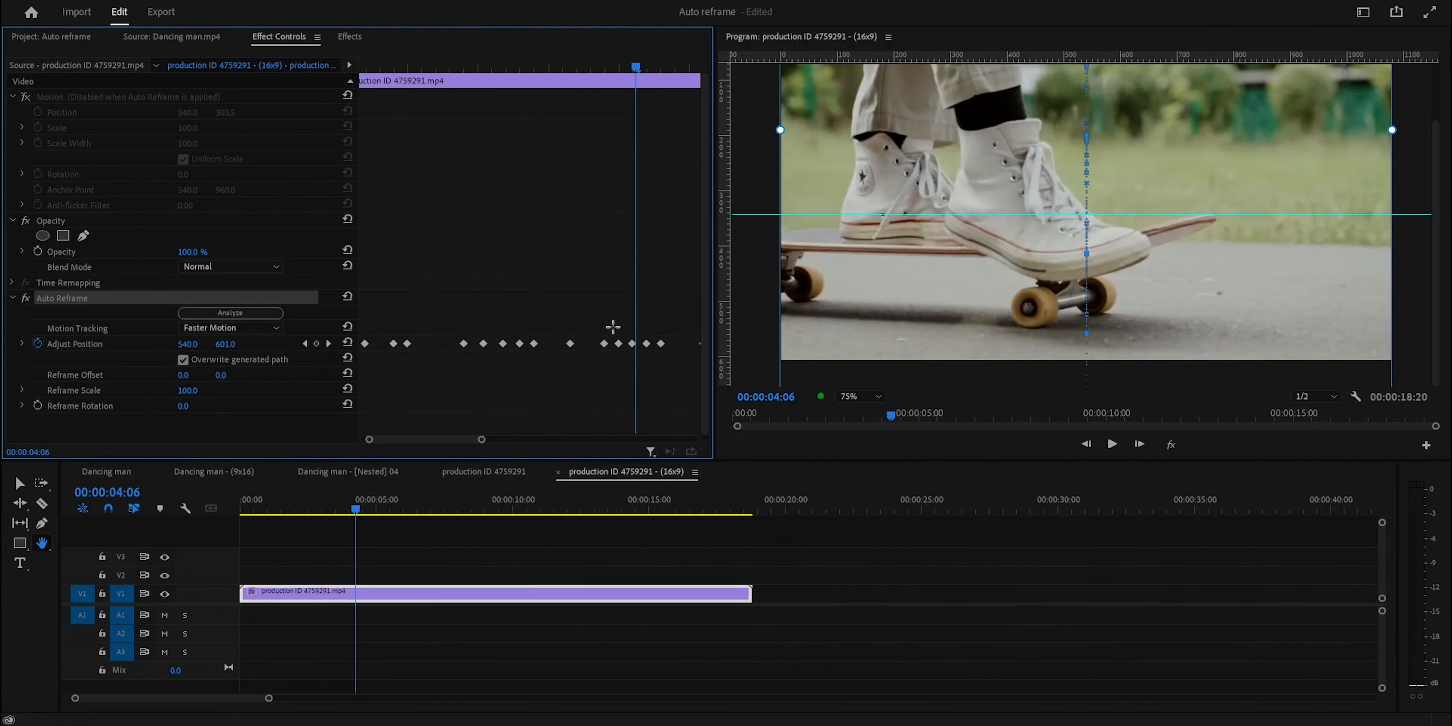
{"action": "key", "text": "Delete"}
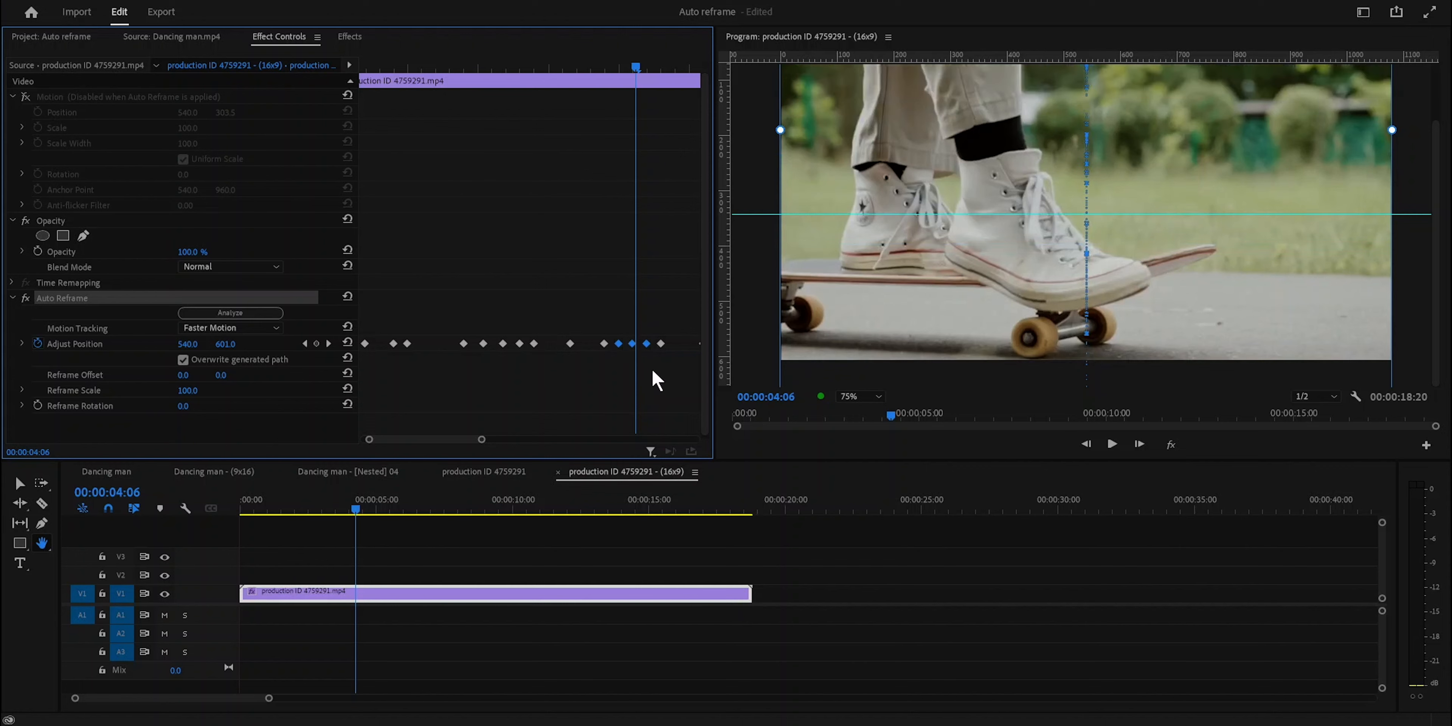
{"action": "left_click_drag", "start_coordinate": [637, 66], "coordinate": [666, 78]}
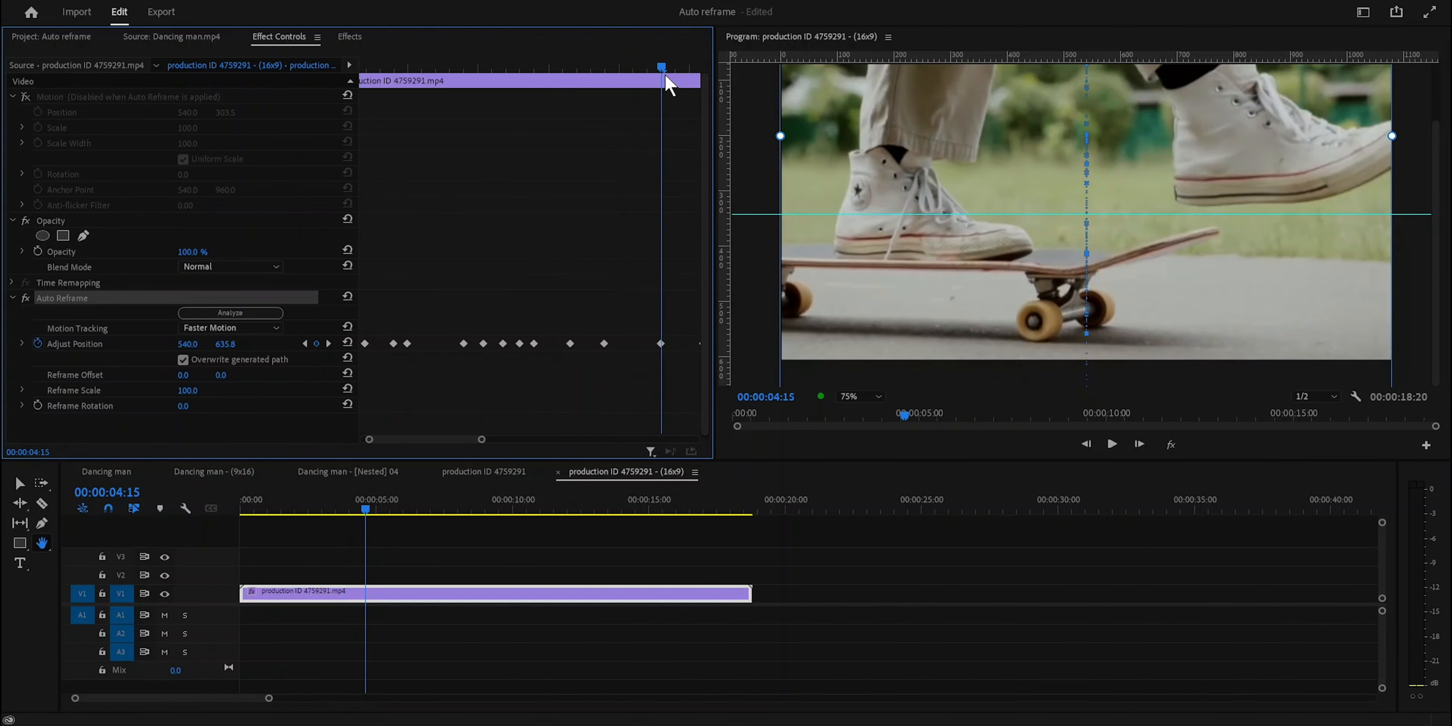
{"action": "left_click_drag", "start_coordinate": [224, 345], "coordinate": [141, 344]}
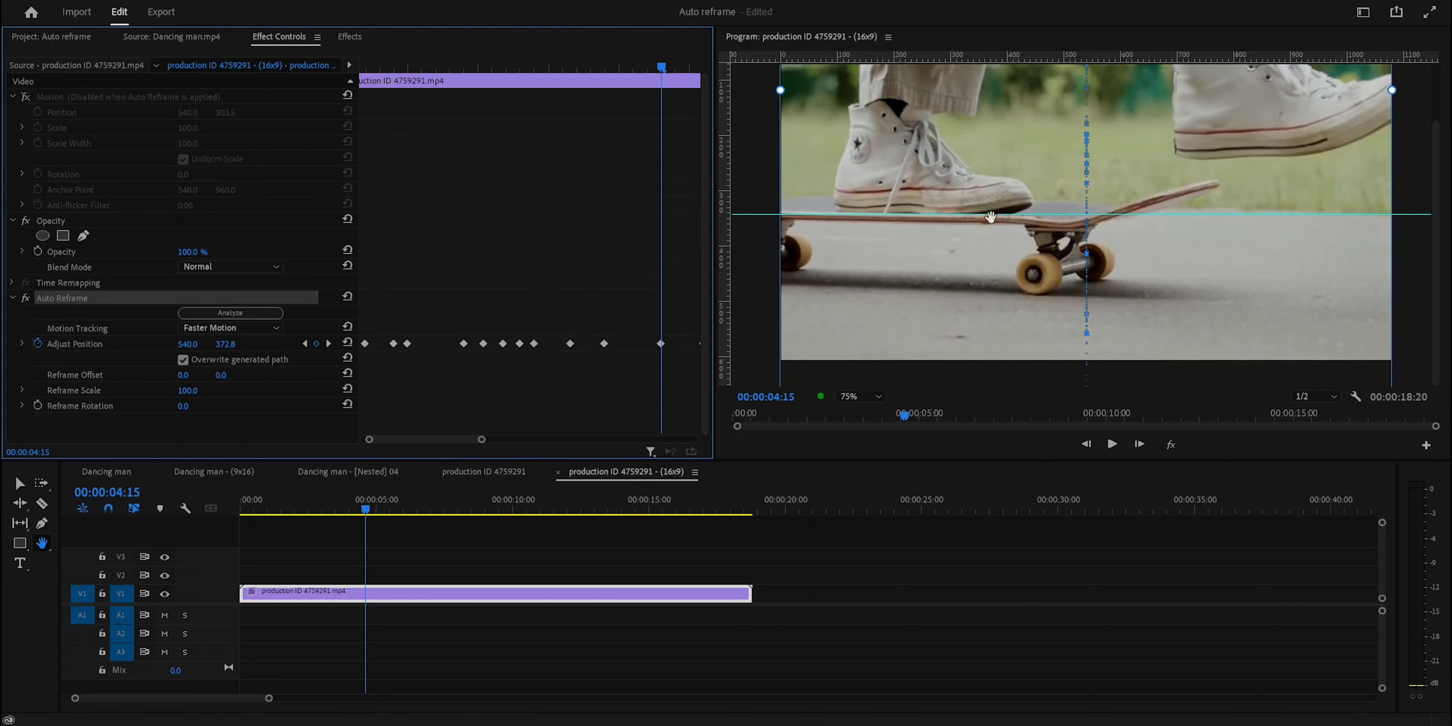
Delete the Adjust Position keyframe just before 00:00:07:18 and reduce the vertical position at 00:00:07:20.
{"action": "left_click_drag", "start_coordinate": [432, 447], "coordinate": [487, 445]}
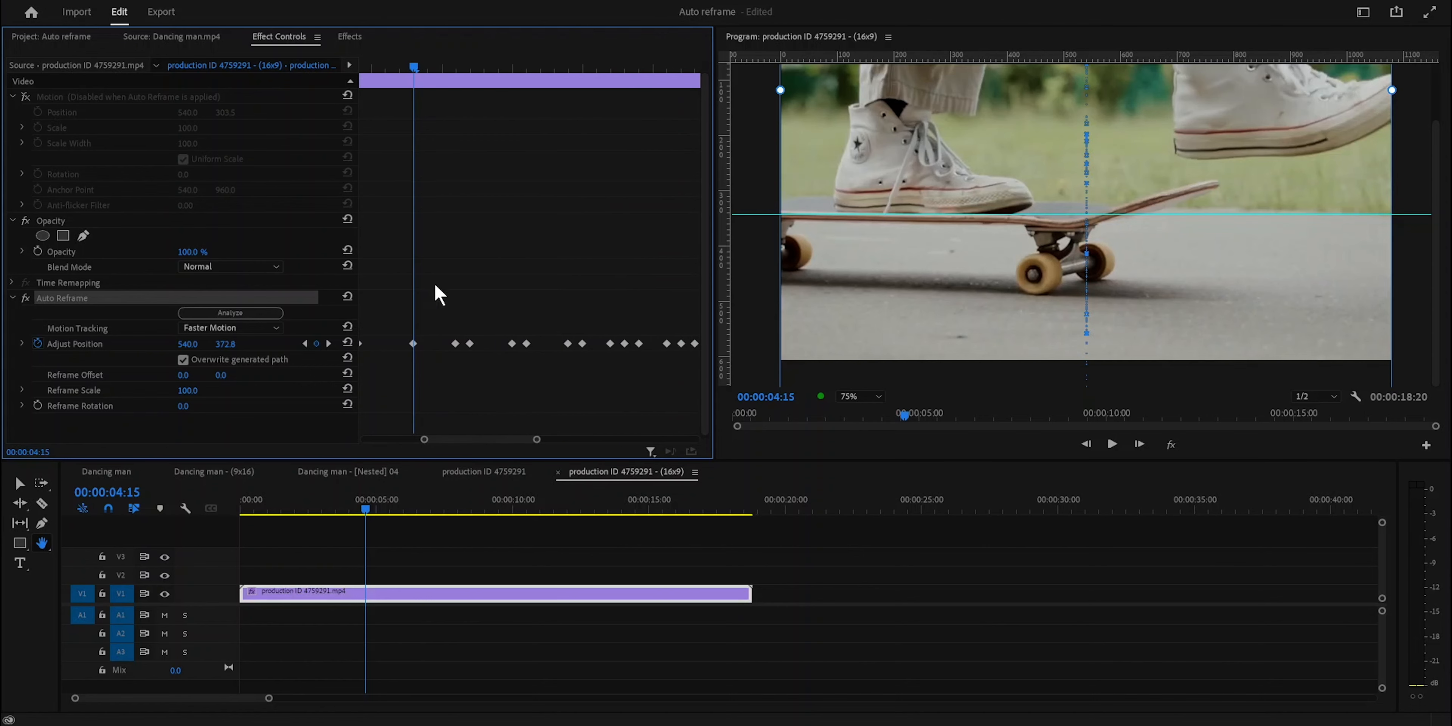
{"action": "left_click_drag", "start_coordinate": [420, 73], "coordinate": [640, 93]}
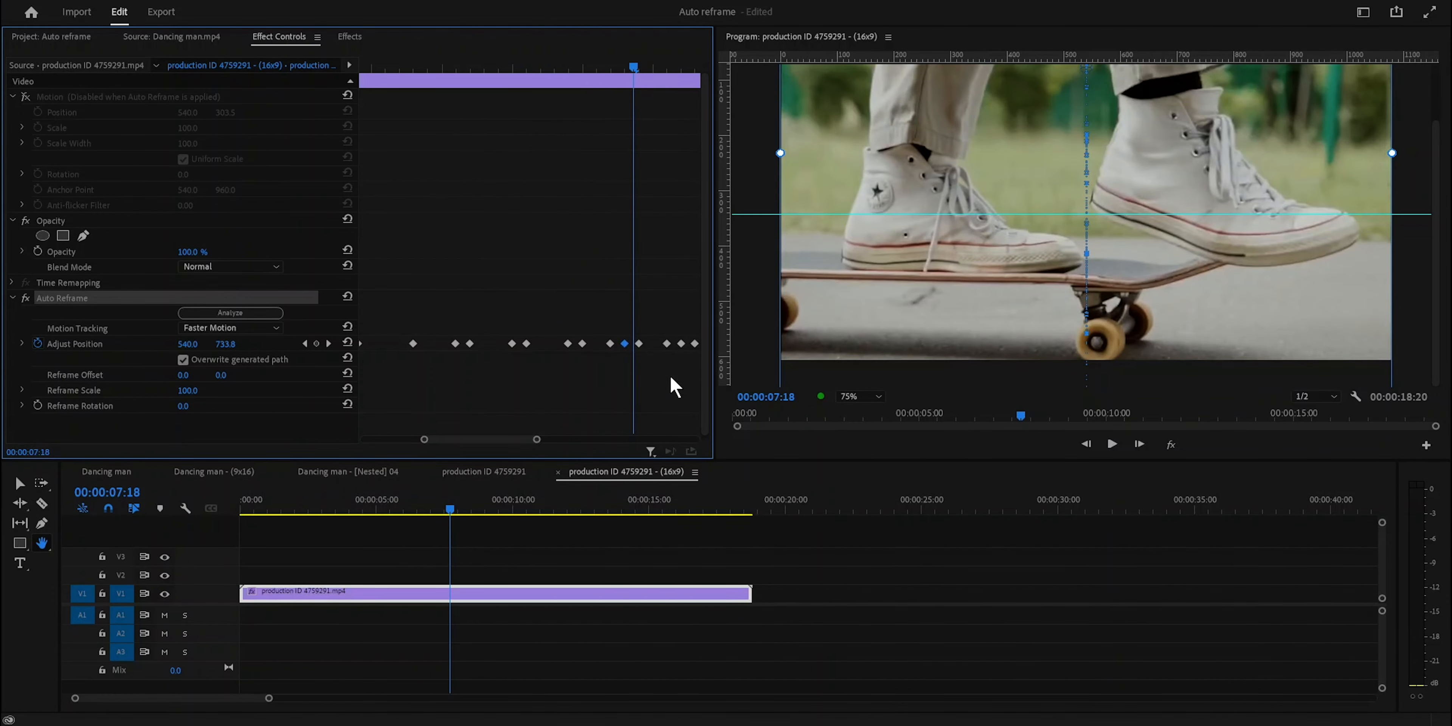
{"action": "key", "text": "Delete"}
{"action": "mouse_move", "coordinate": [635, 66]}
{"action": "left_mouse_down"}
{"action": "mouse_move", "coordinate": [616, 67]}
{"action": "mouse_move", "coordinate": [636, 67]}
{"action": "mouse_move", "coordinate": [638, 88]}
{"action": "left_mouse_up"}
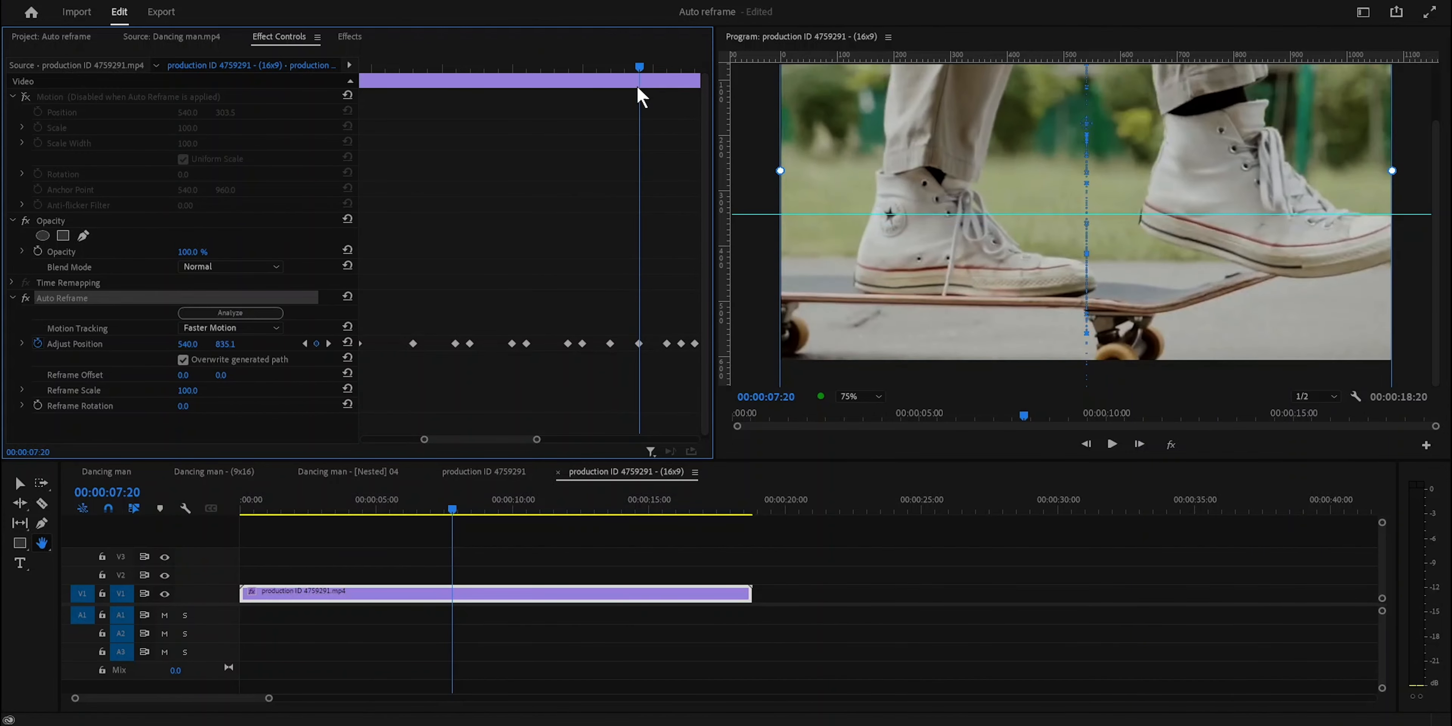
{"action": "left_click_drag", "start_coordinate": [225, 344], "coordinate": [6, 344]}
Delete the three Adjust Position keyframes ending at 00:00:08:15, and set the vertical value at 00:00:09:15 to 952.1.
{"action": "left_click_drag", "start_coordinate": [484, 451], "coordinate": [526, 443]}
{"action": "left_click_drag", "start_coordinate": [434, 69], "coordinate": [490, 78]}
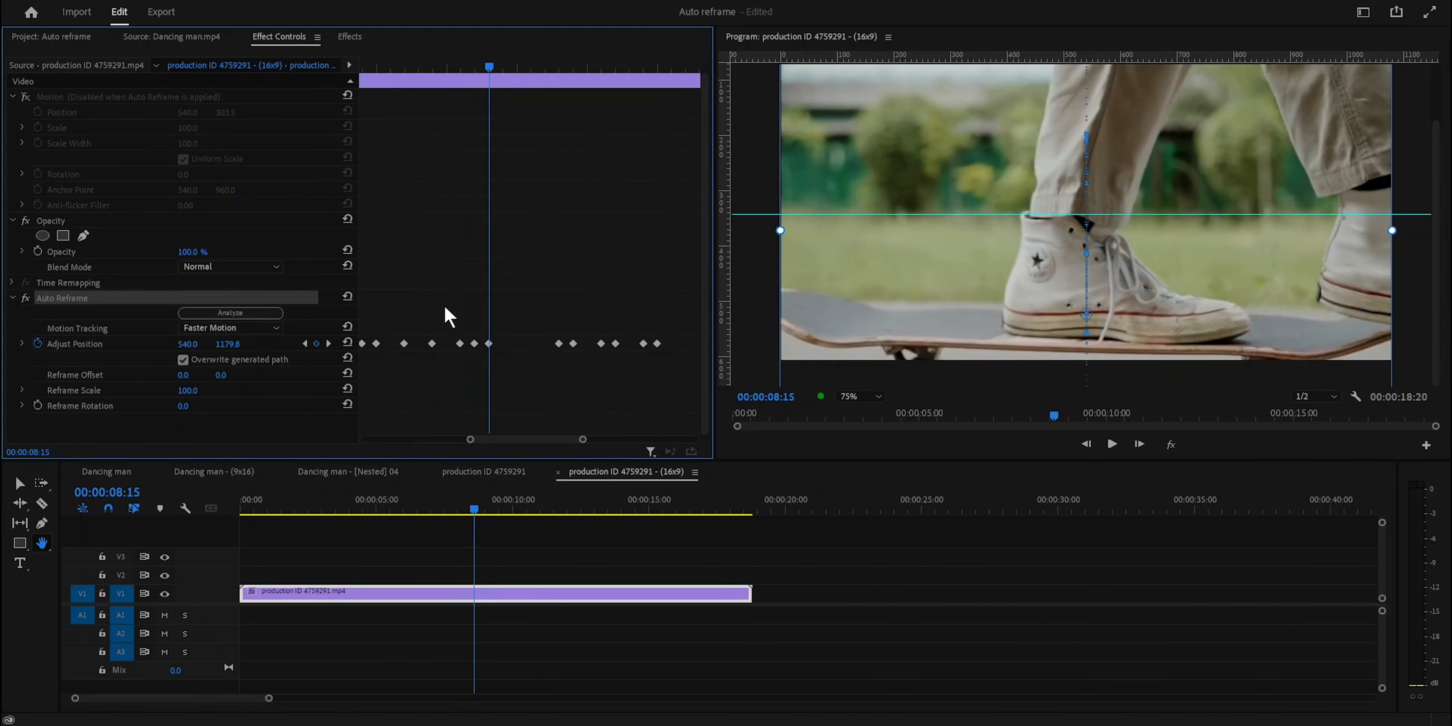
{"action": "left_click_drag", "start_coordinate": [493, 73], "coordinate": [563, 77]}
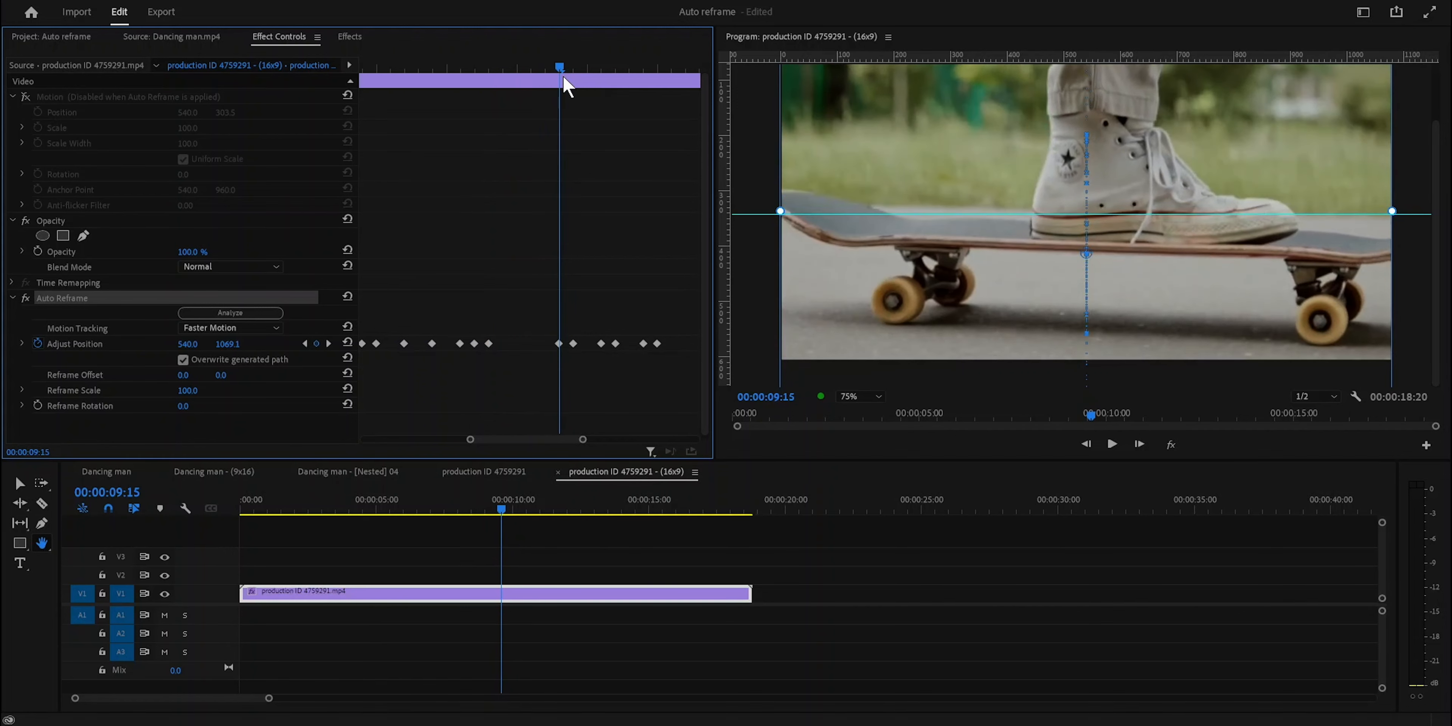
{"action": "left_click_drag", "start_coordinate": [452, 319], "coordinate": [507, 383]}
{"action": "key", "text": "Delete"}
{"action": "mouse_move", "coordinate": [561, 68]}
{"action": "left_mouse_down"}
{"action": "mouse_move", "coordinate": [429, 80]}
{"action": "mouse_move", "coordinate": [561, 81]}
{"action": "left_mouse_up"}
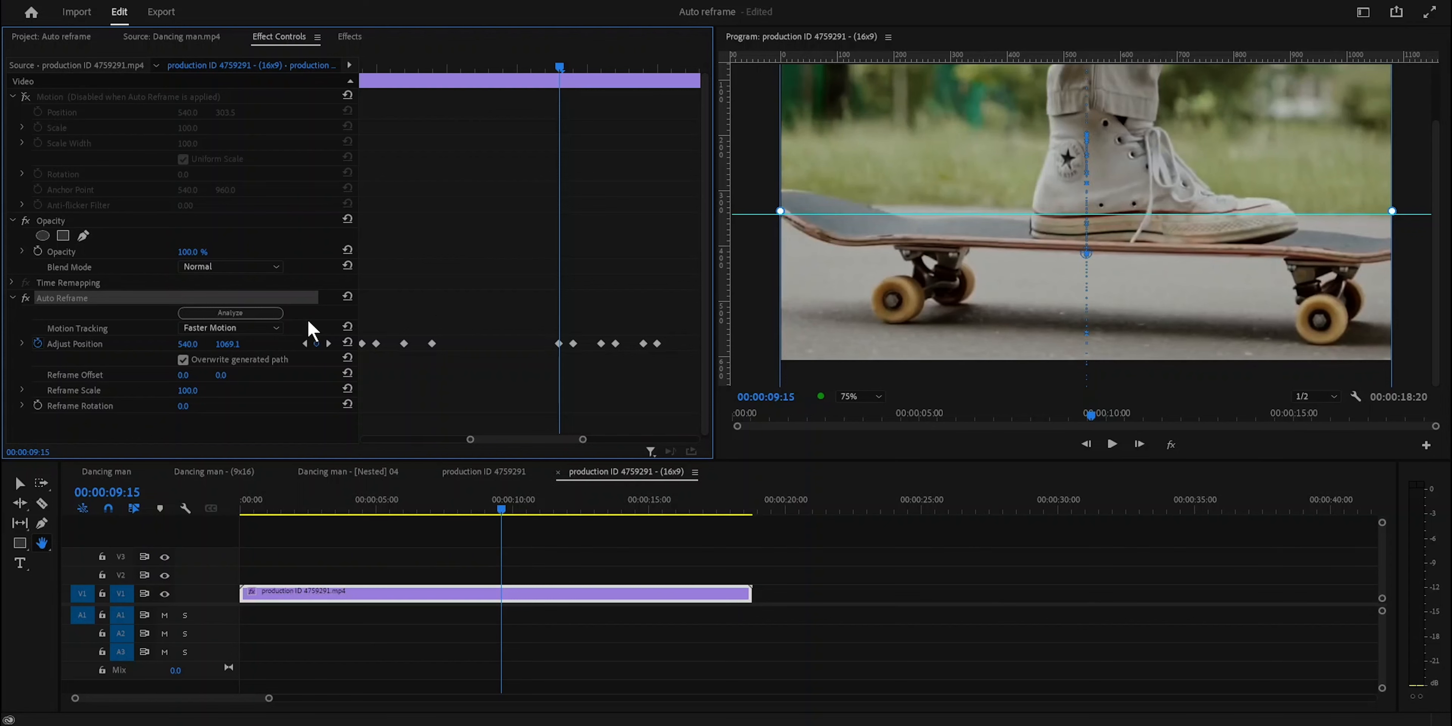
{"action": "left_click_drag", "start_coordinate": [240, 345], "coordinate": [175, 345]}
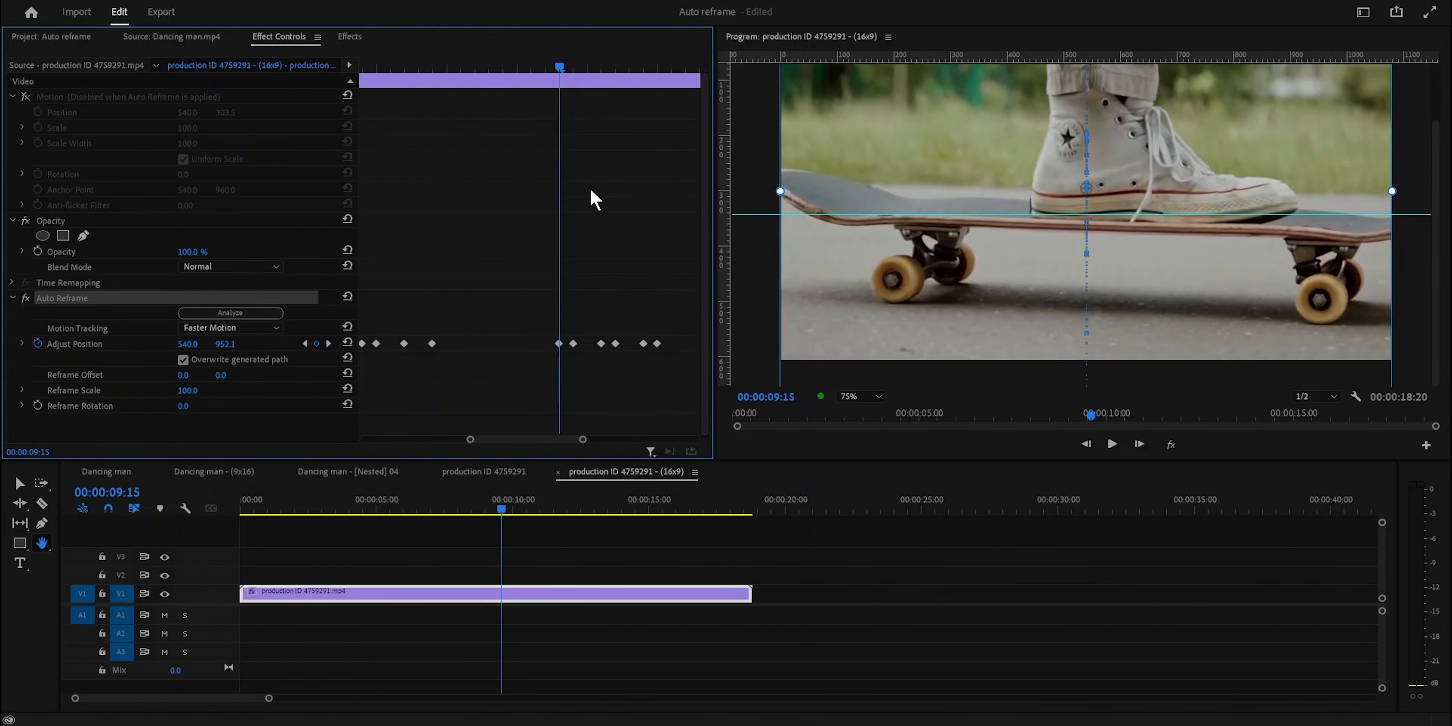
Delete the two Adjust Position keyframes between 00:00:09:15 and 00:00:10:10, and set the vertical value at 00:00:10:10 to 718.6.
{"action": "left_click_drag", "start_coordinate": [565, 79], "coordinate": [621, 74]}
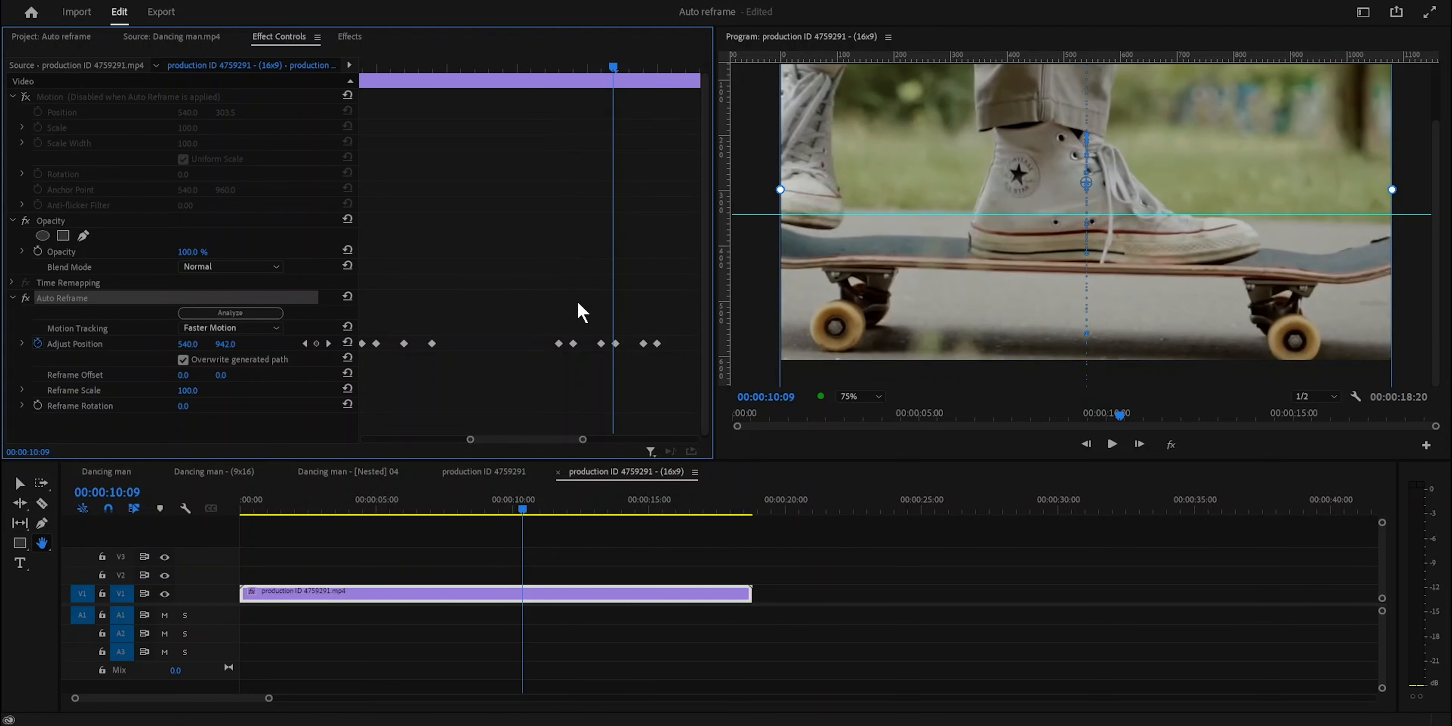
{"action": "left_click_drag", "start_coordinate": [605, 378], "coordinate": [603, 389]}
{"action": "key", "text": "Delete"}
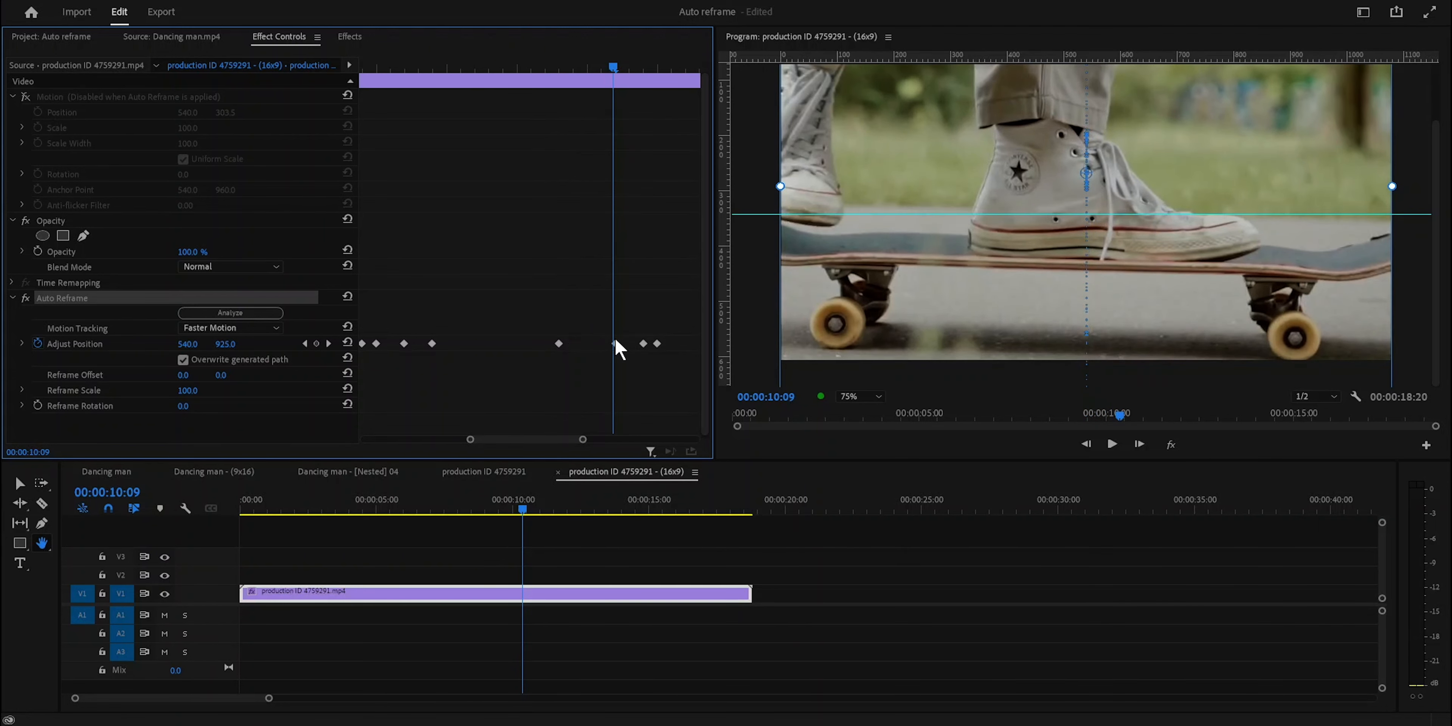
{"action": "left_click", "coordinate": [330, 344]}
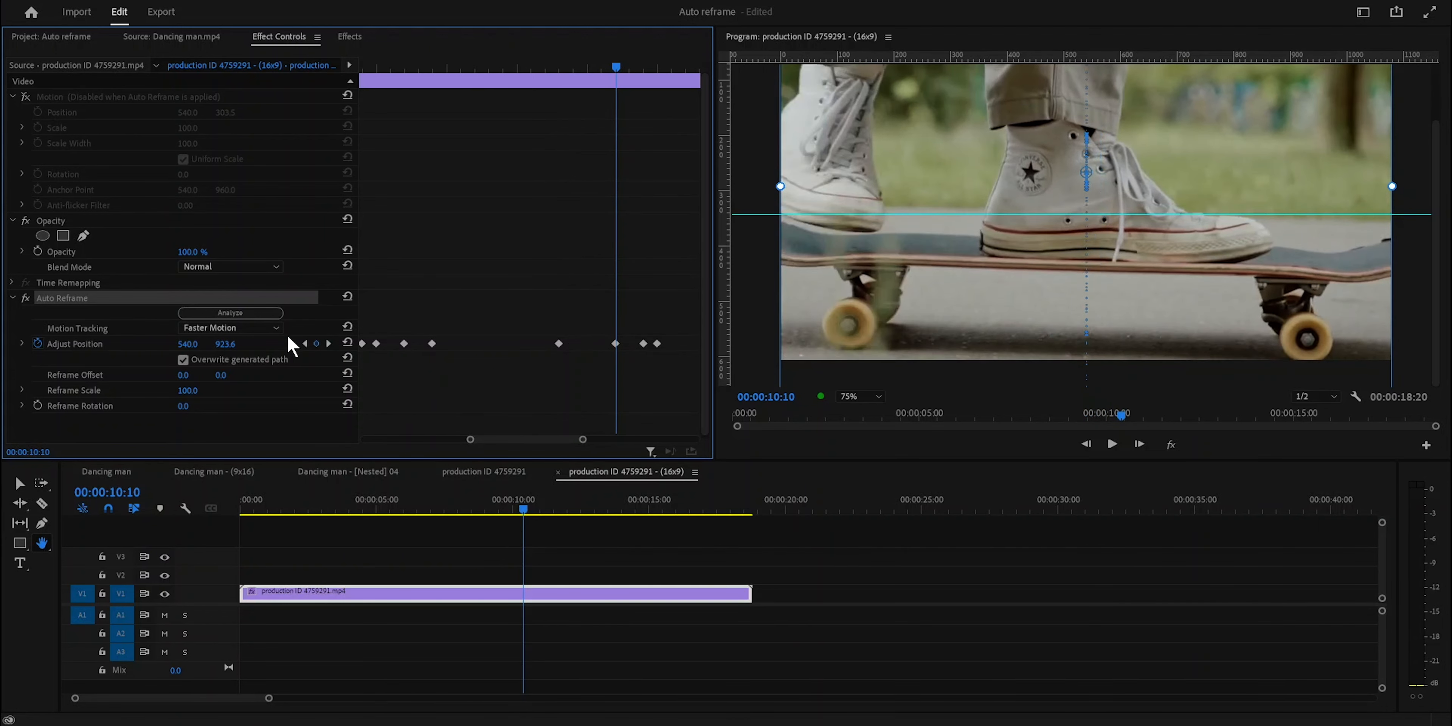
{"action": "left_click_drag", "start_coordinate": [235, 343], "coordinate": [118, 343]}
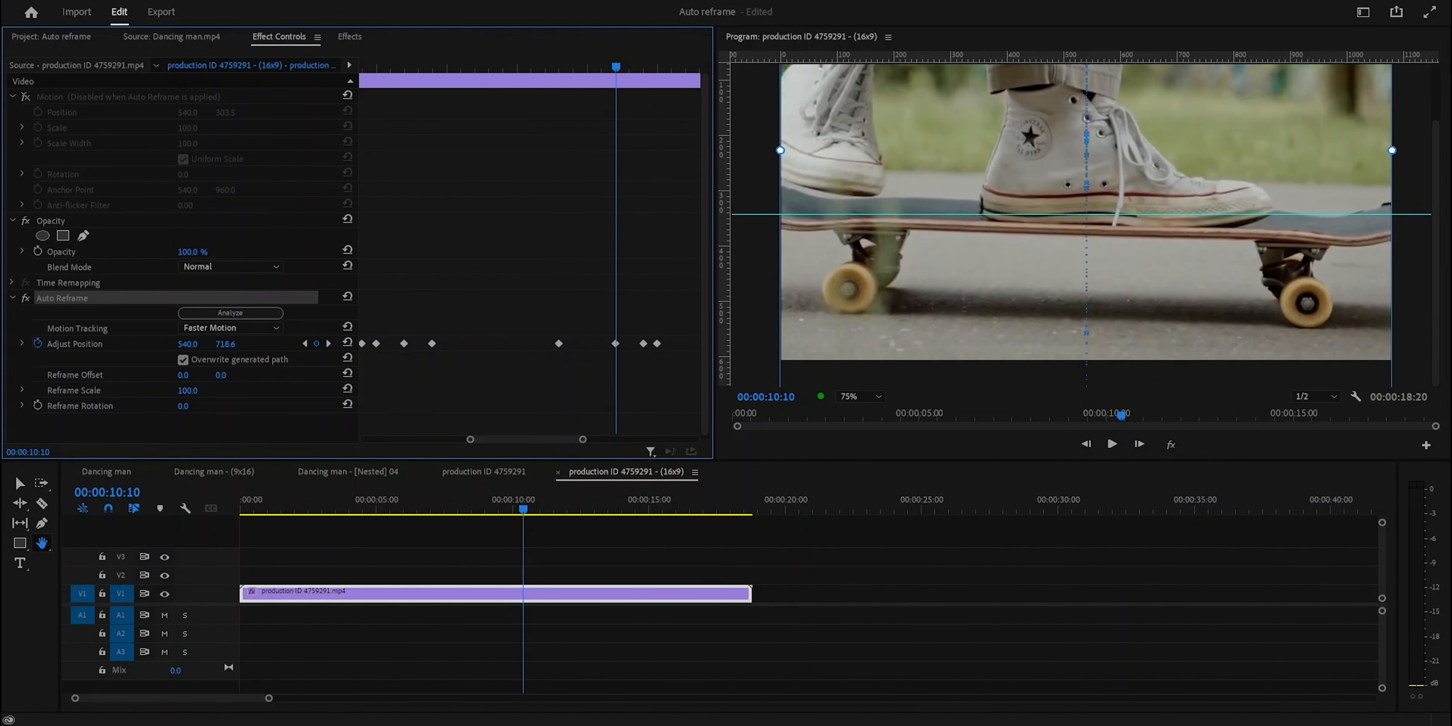
Set the vertical Adjust Position to 982.6 at the 00:00:13:00 keyframe.
{"action": "left_click_drag", "start_coordinate": [514, 448], "coordinate": [566, 446]}
{"action": "left_click_drag", "start_coordinate": [389, 70], "coordinate": [523, 148]}
{"action": "left_click_drag", "start_coordinate": [527, 70], "coordinate": [559, 70]}
{"action": "left_click", "coordinate": [329, 344]}
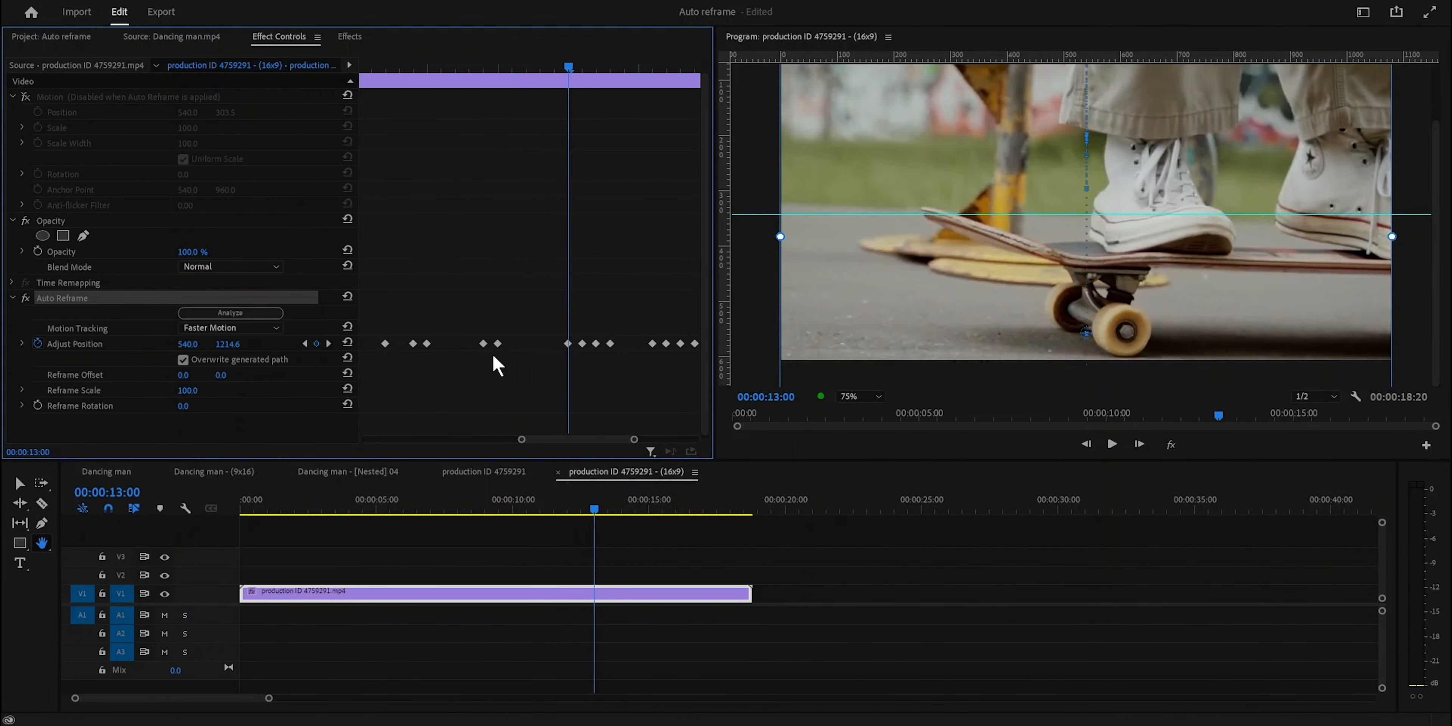
{"action": "left_click_drag", "start_coordinate": [240, 345], "coordinate": [108, 345]}
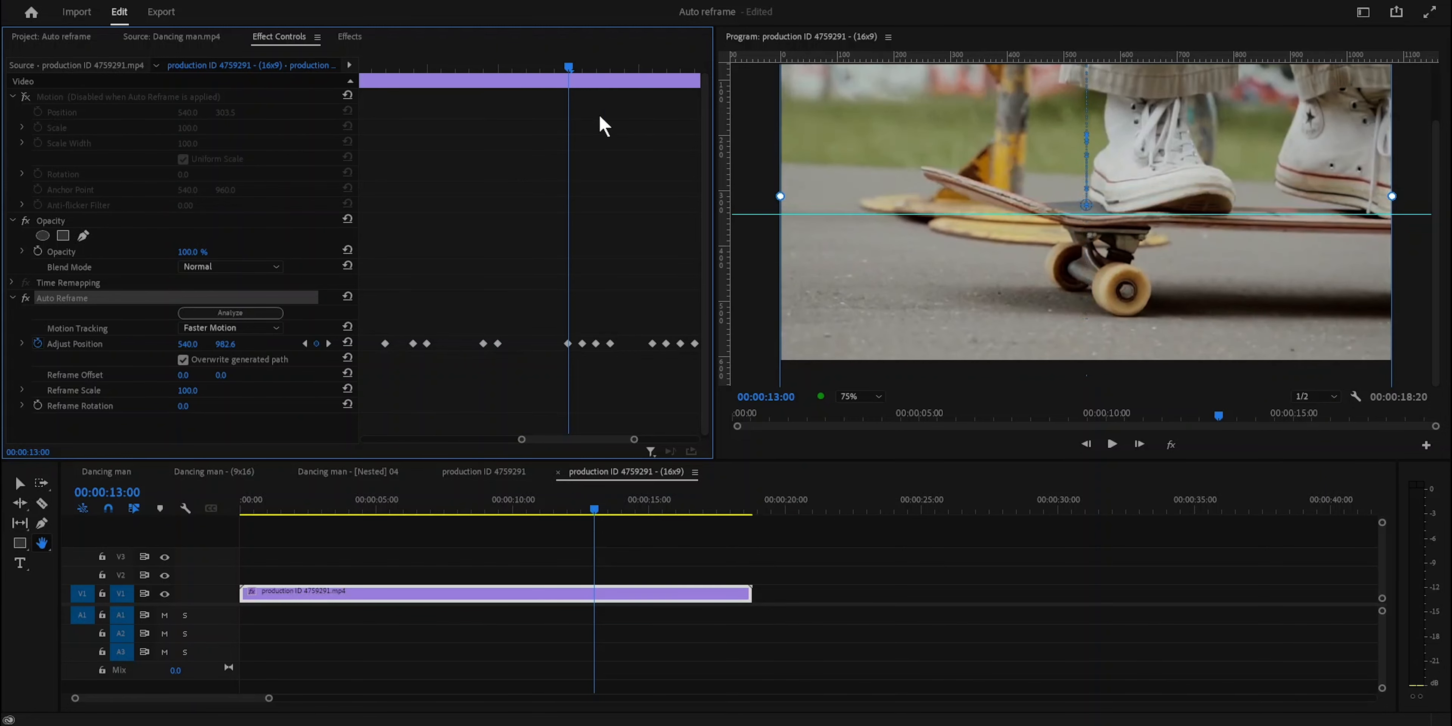
Delete the two Adjust Position keyframes between 00:00:13:00 and 00:00:13:15, and set the vertical value at 00:00:13:15 to 1199.0.
{"action": "left_click_drag", "start_coordinate": [568, 78], "coordinate": [614, 71]}
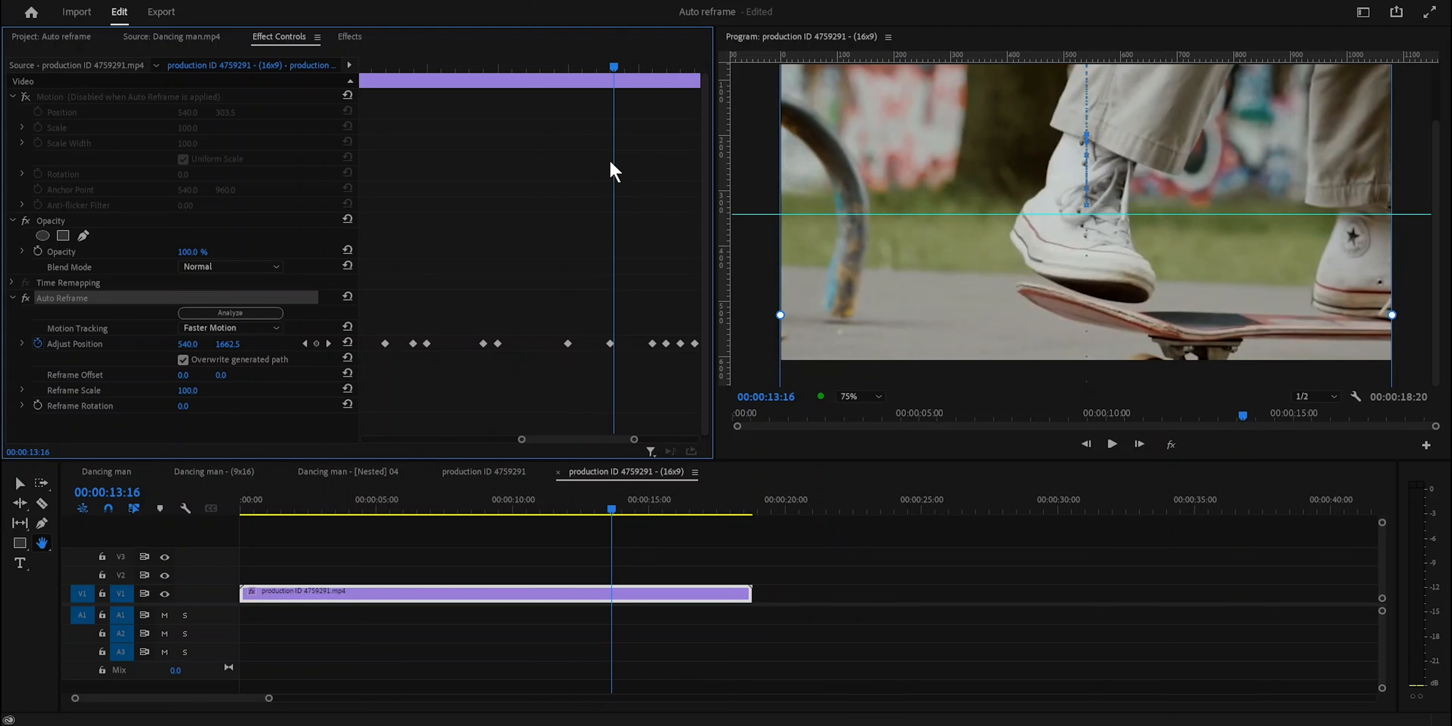
{"action": "left_click", "coordinate": [305, 343]}
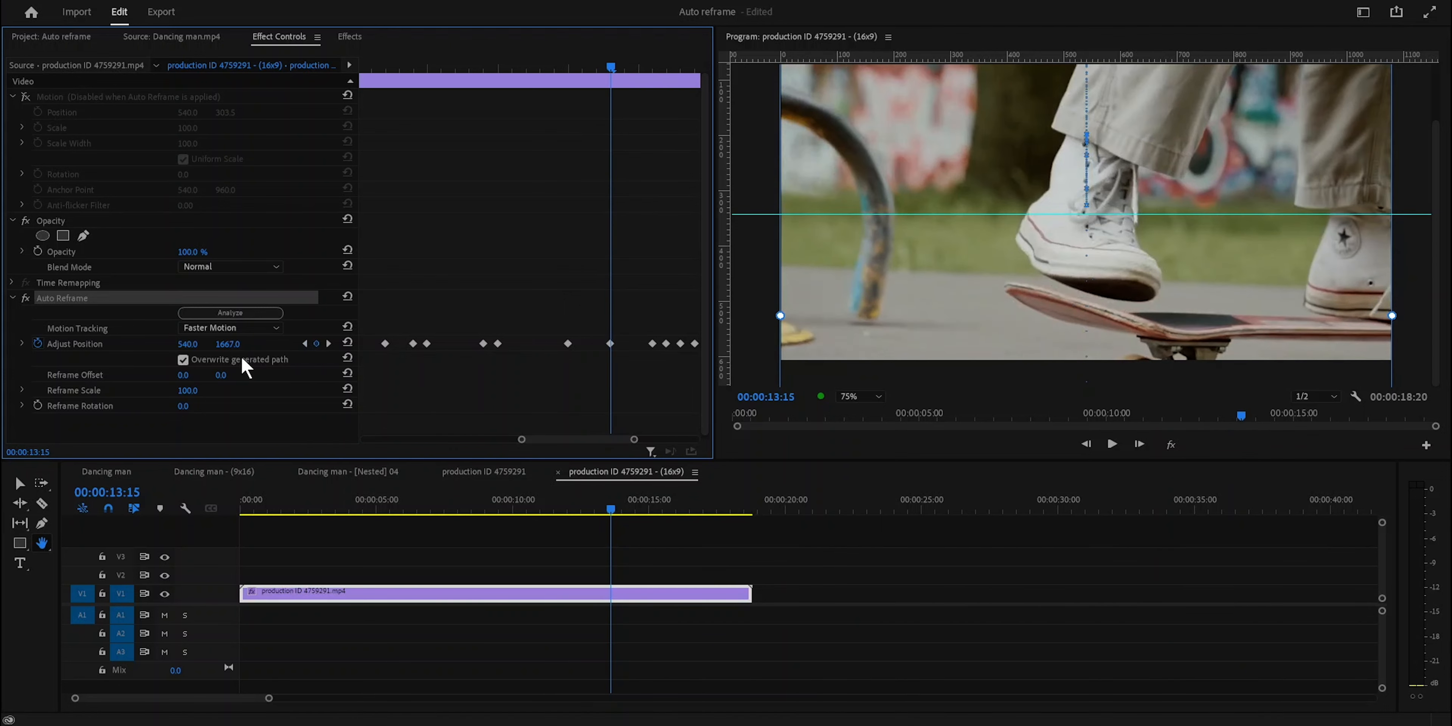
{"action": "left_click_drag", "start_coordinate": [234, 345], "coordinate": [130, 345]}
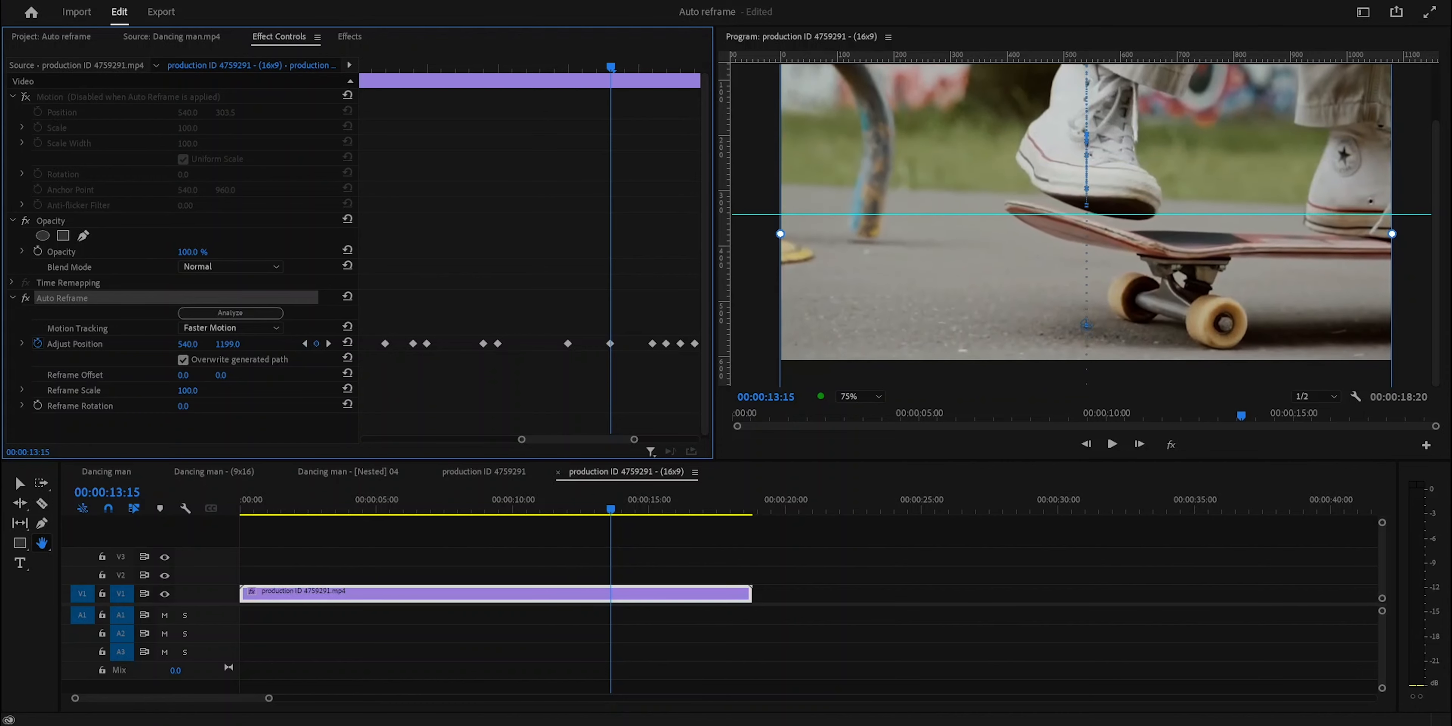
Set the vertical Adjust Position to 1221.5 at the 00:00:14:05 keyframe.
{"action": "left_click_drag", "start_coordinate": [611, 70], "coordinate": [653, 118]}
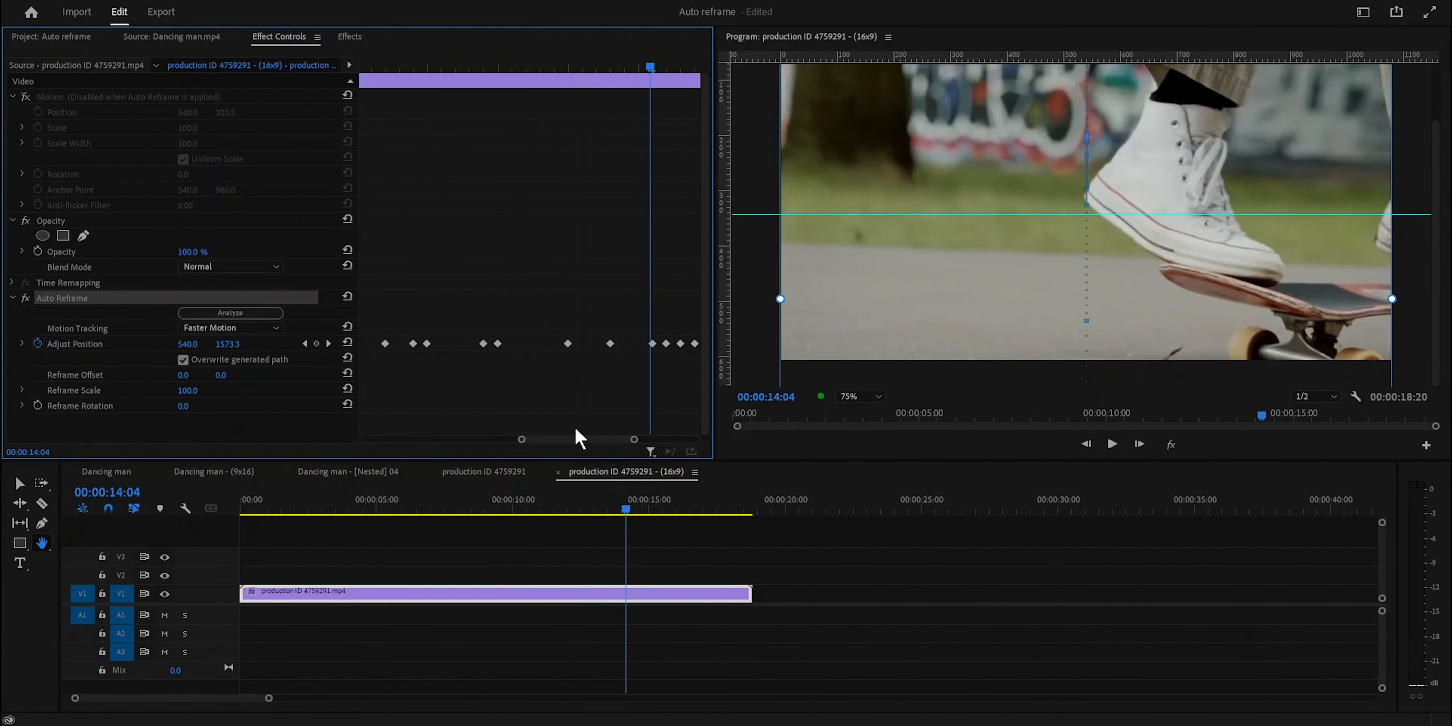
{"action": "left_click_drag", "start_coordinate": [575, 445], "coordinate": [621, 446]}
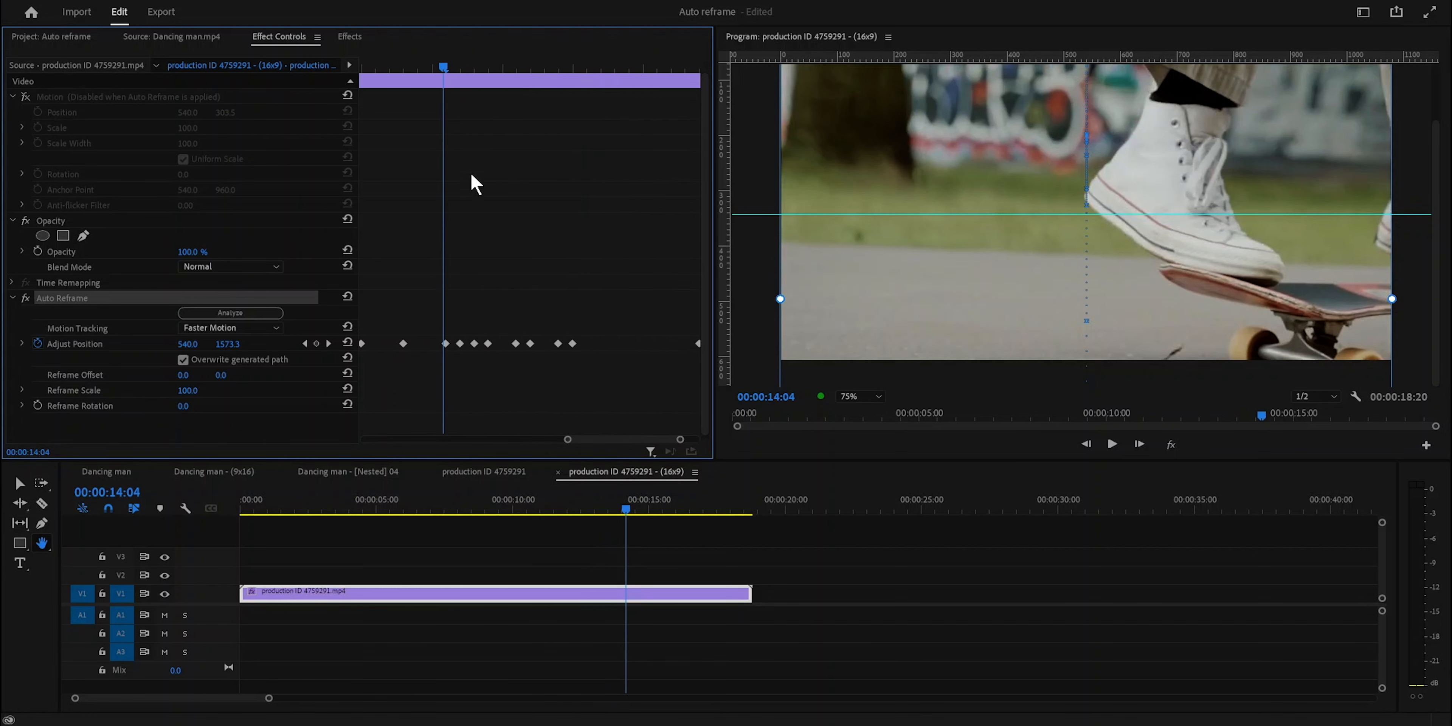
{"action": "left_click_drag", "start_coordinate": [446, 68], "coordinate": [447, 66]}
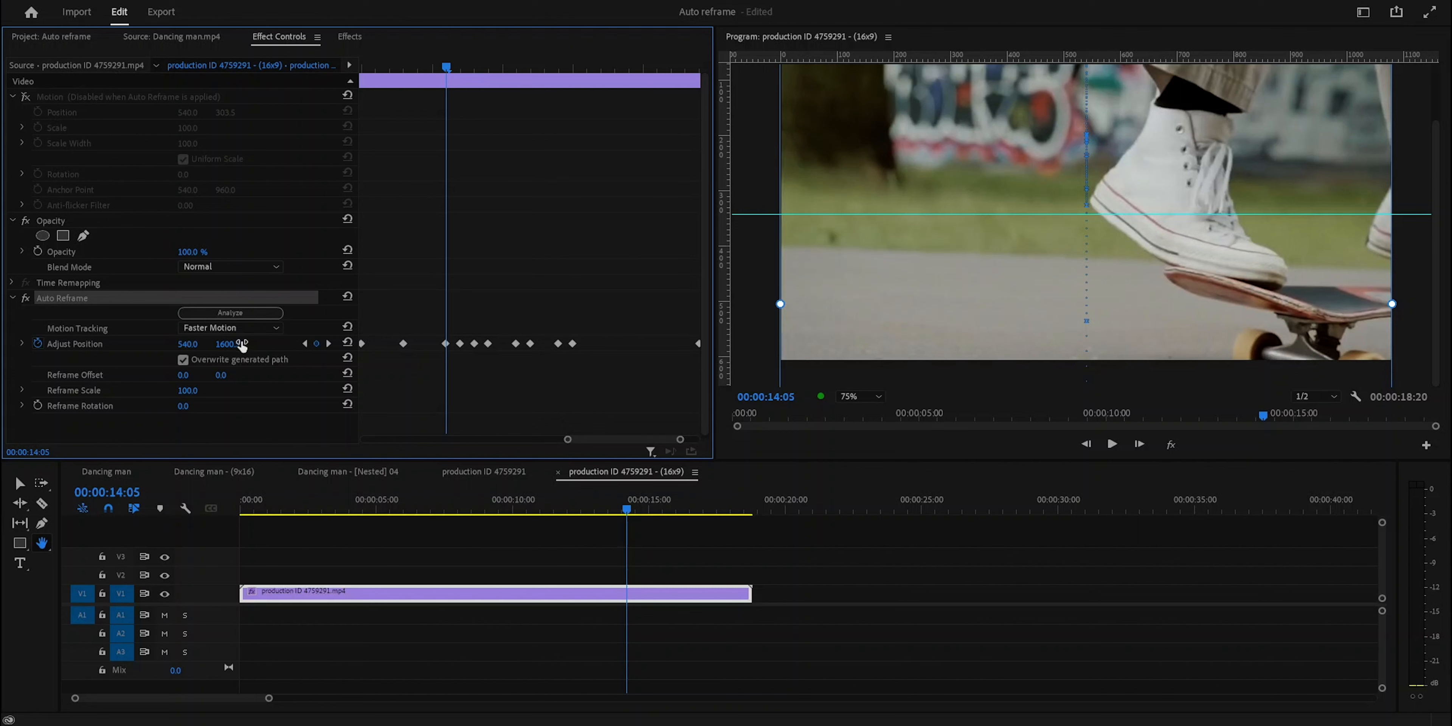
{"action": "left_click_drag", "start_coordinate": [228, 344], "coordinate": [24, 344]}
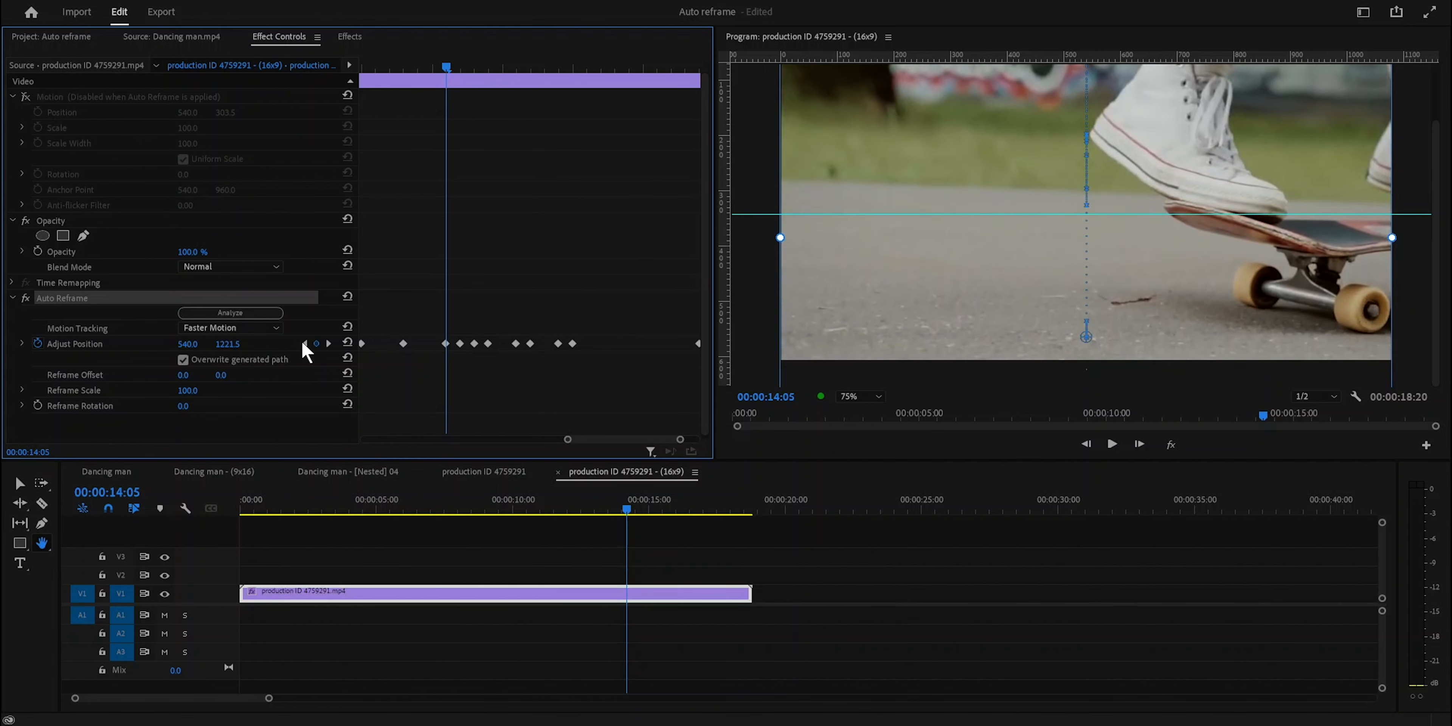
Delete the two Adjust Position keyframes between 00:00:14:05 and 00:00:14:20, and set the vertical value at 00:00:14:20 to 1278.7.
{"action": "left_click_drag", "start_coordinate": [446, 68], "coordinate": [477, 71]}
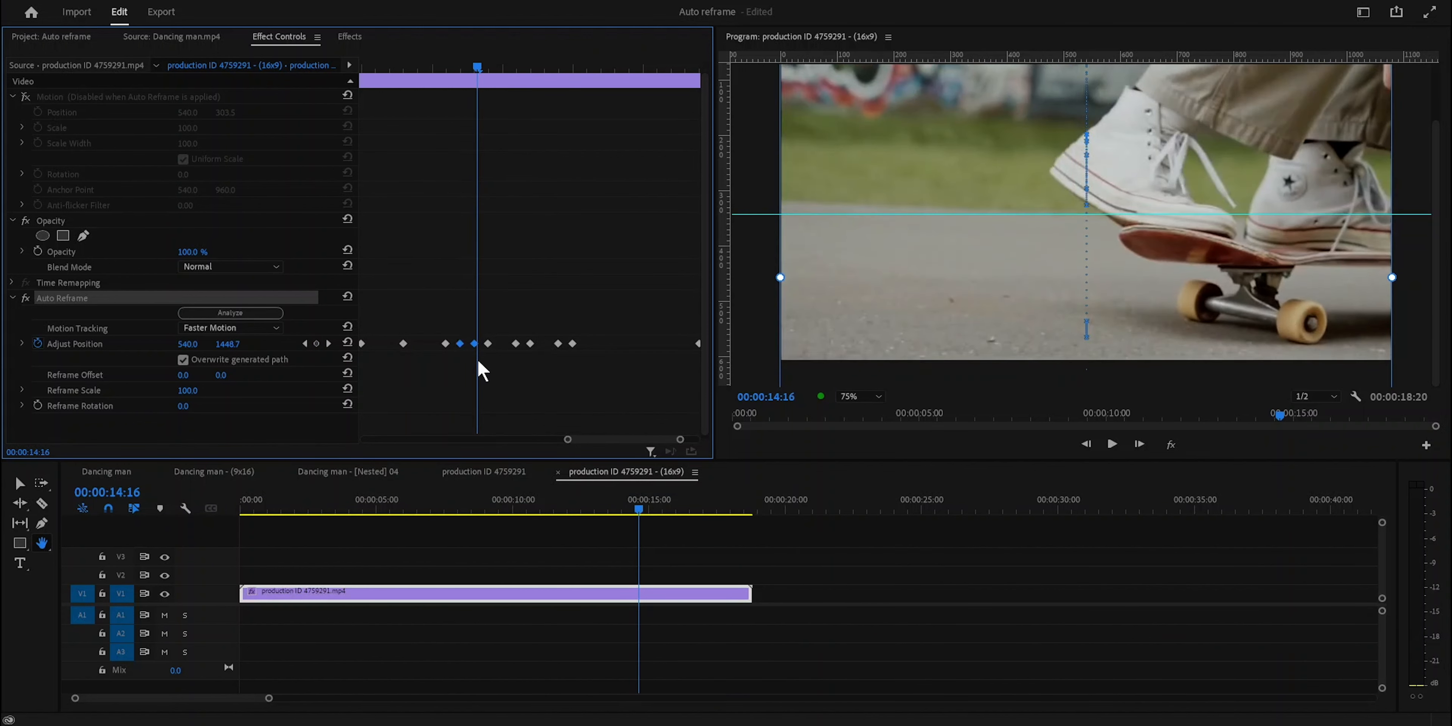
{"action": "key", "text": "Delete"}
{"action": "left_click", "coordinate": [329, 343]}
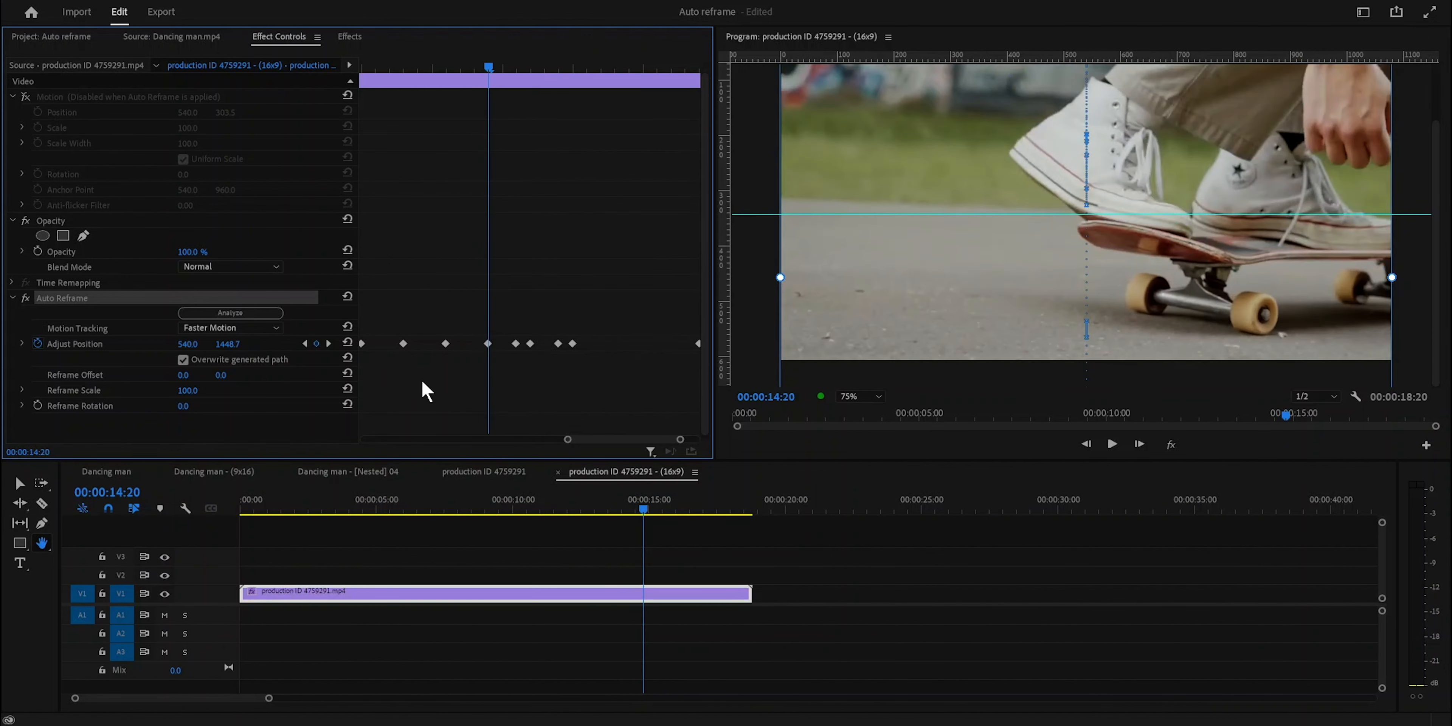
{"action": "left_click_drag", "start_coordinate": [228, 344], "coordinate": [132, 344]}
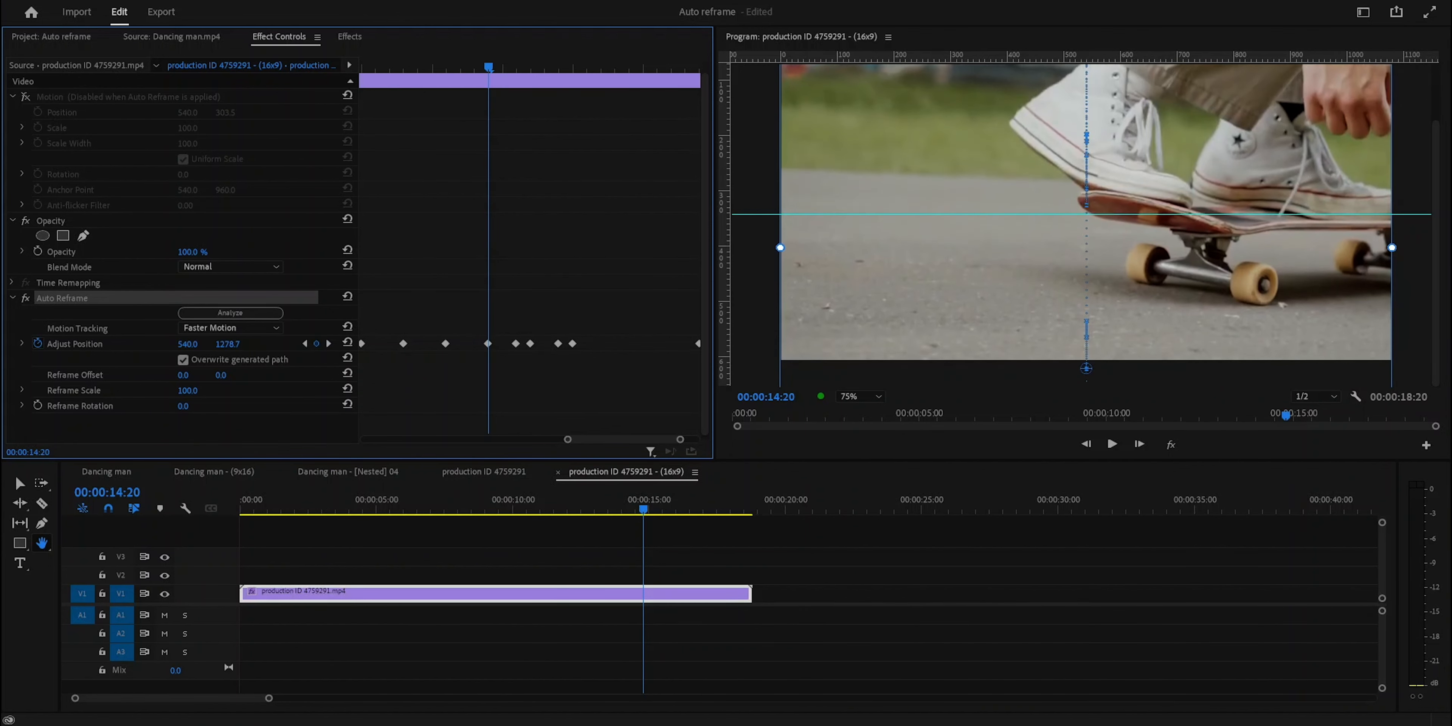
Delete the Adjust Position keyframe between 00:00:14:20 and 00:00:15:10, and set the vertical value at 00:00:15:10 to 1195.2.
{"action": "left_click_drag", "start_coordinate": [489, 69], "coordinate": [531, 70]}
{"action": "left_click_drag", "start_coordinate": [510, 289], "coordinate": [524, 386]}
{"action": "key", "text": "Delete"}
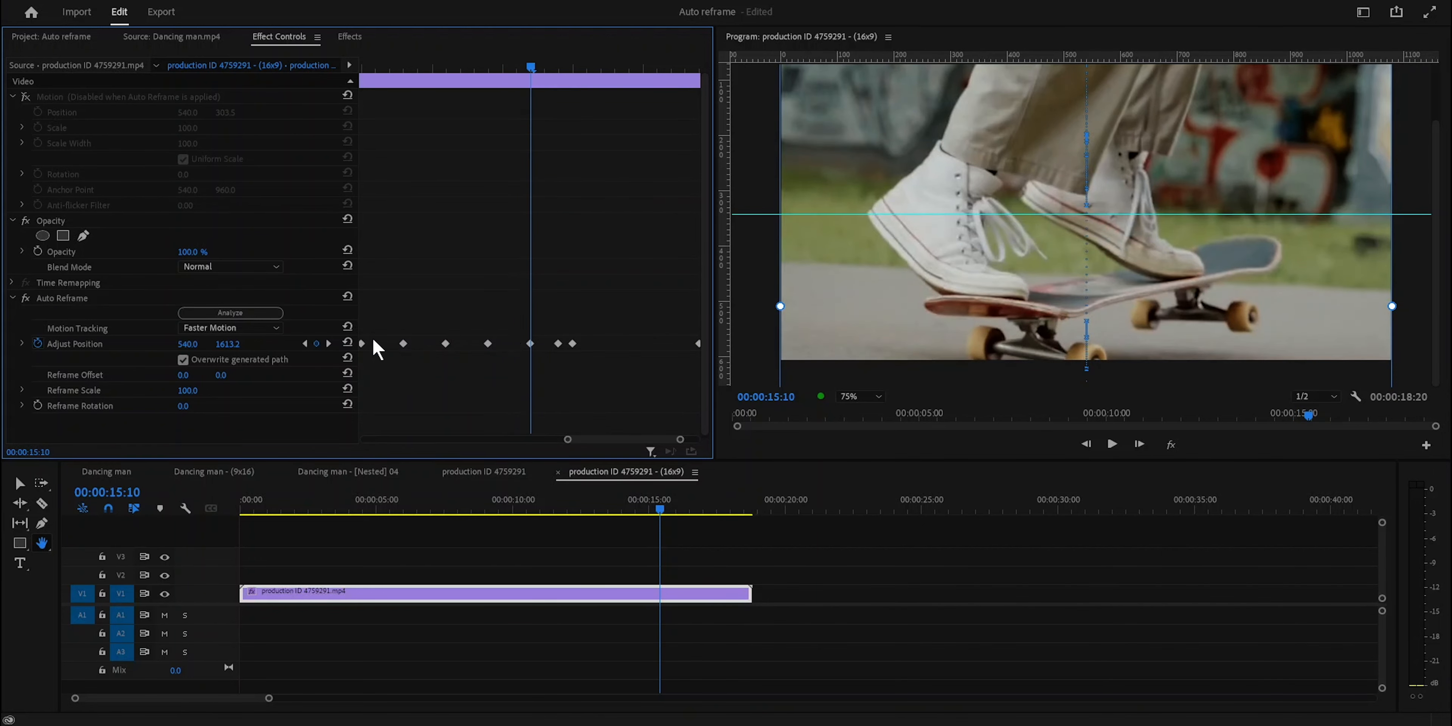
{"action": "left_click_drag", "start_coordinate": [239, 349], "coordinate": [121, 349]}
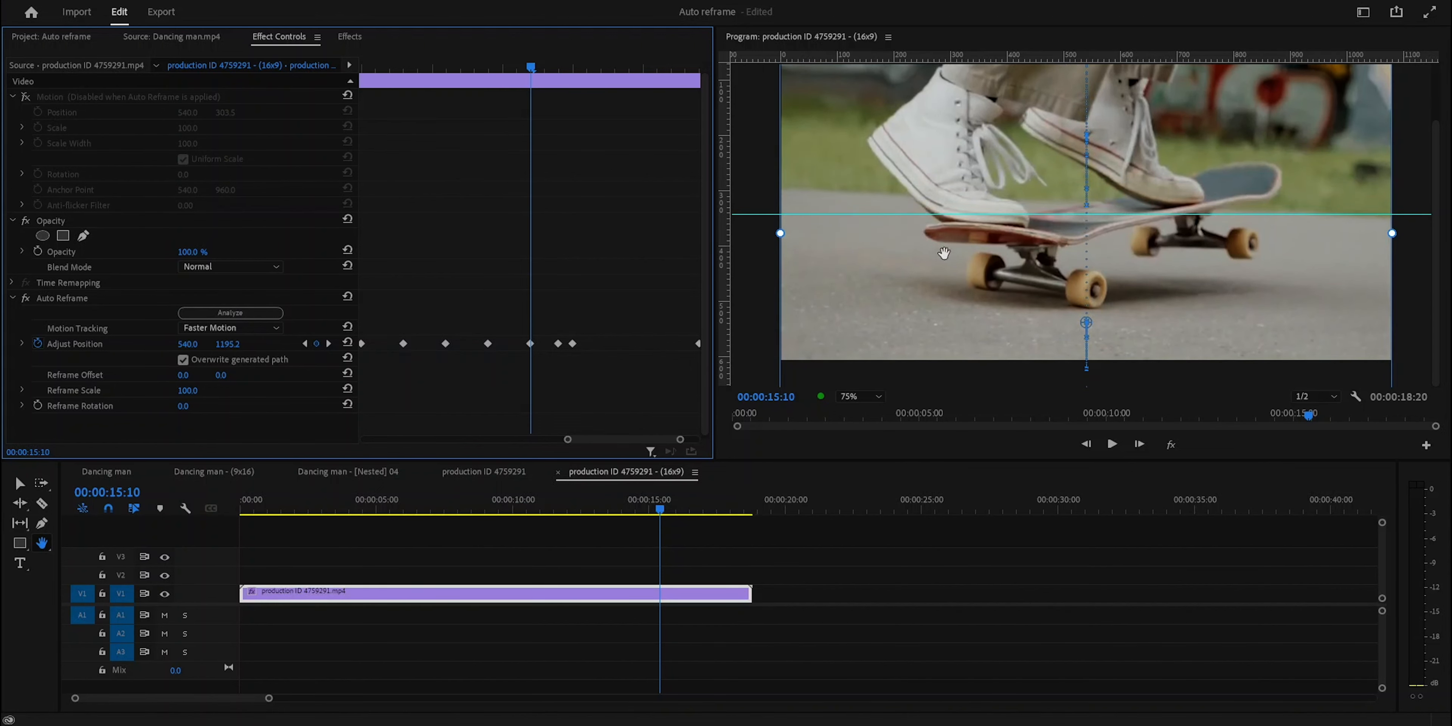
Set the vertical Adjust Position to 2385.6 at 00:00:15:19, adding a keyframe there.
{"action": "left_click_drag", "start_coordinate": [532, 71], "coordinate": [547, 73]}
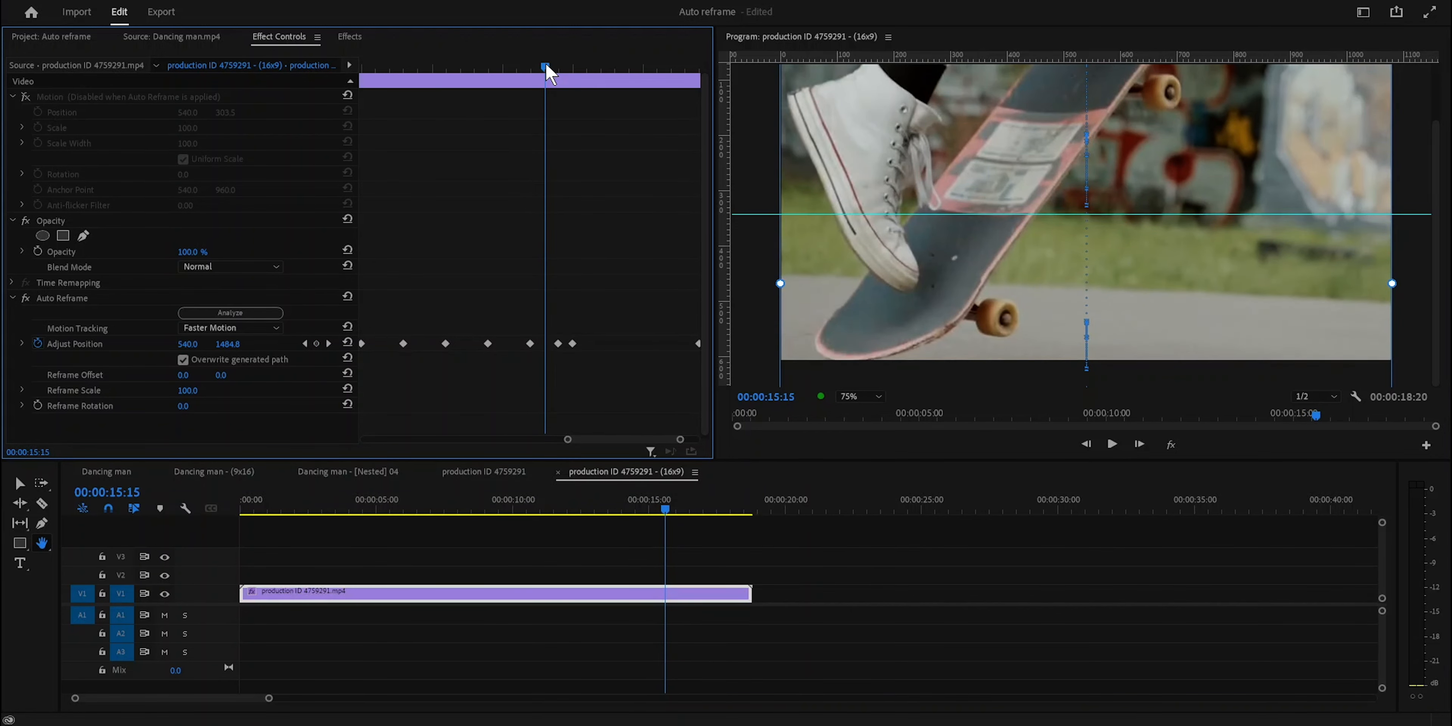
{"action": "key", "text": "Right"}
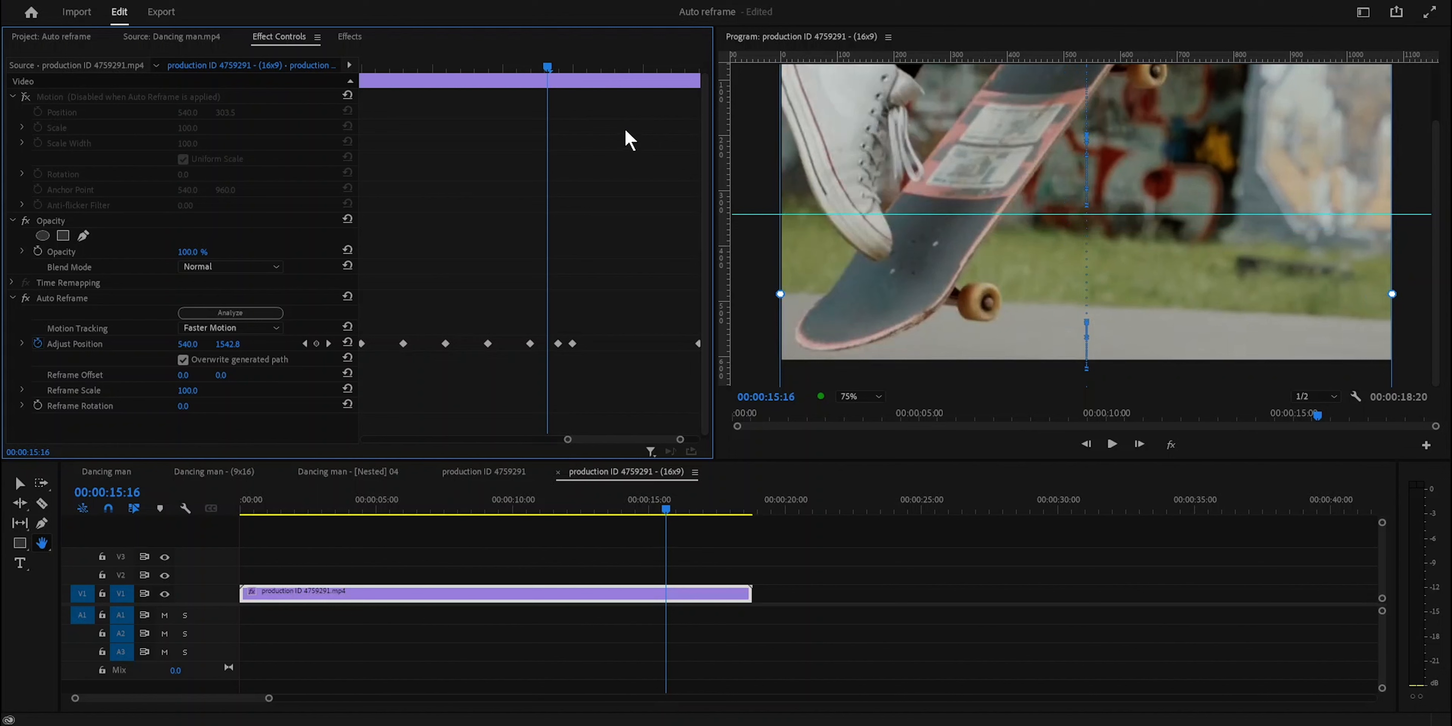
{"action": "key", "text": "Right"}
{"action": "key", "text": "Right"}
{"action": "key", "text": "Right"}
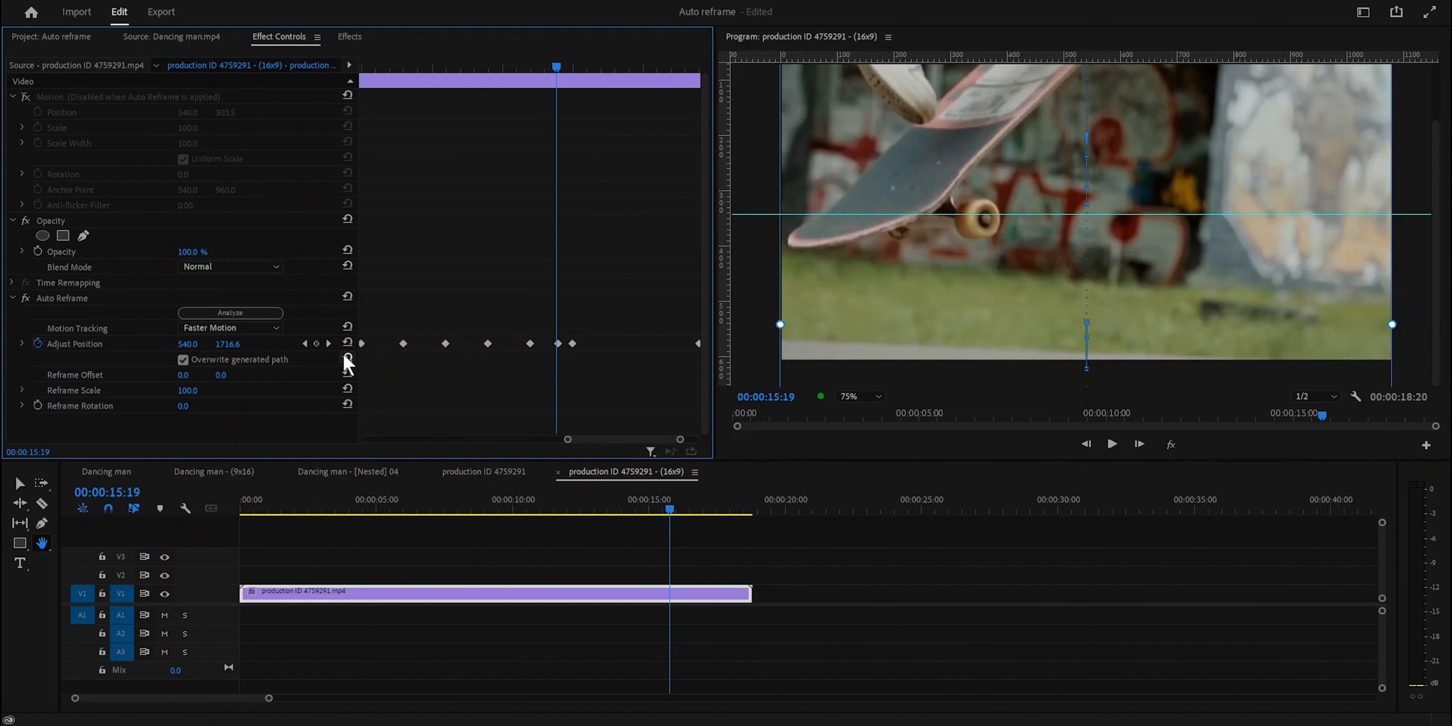
{"action": "left_click_drag", "start_coordinate": [228, 343], "coordinate": [557, 343]}
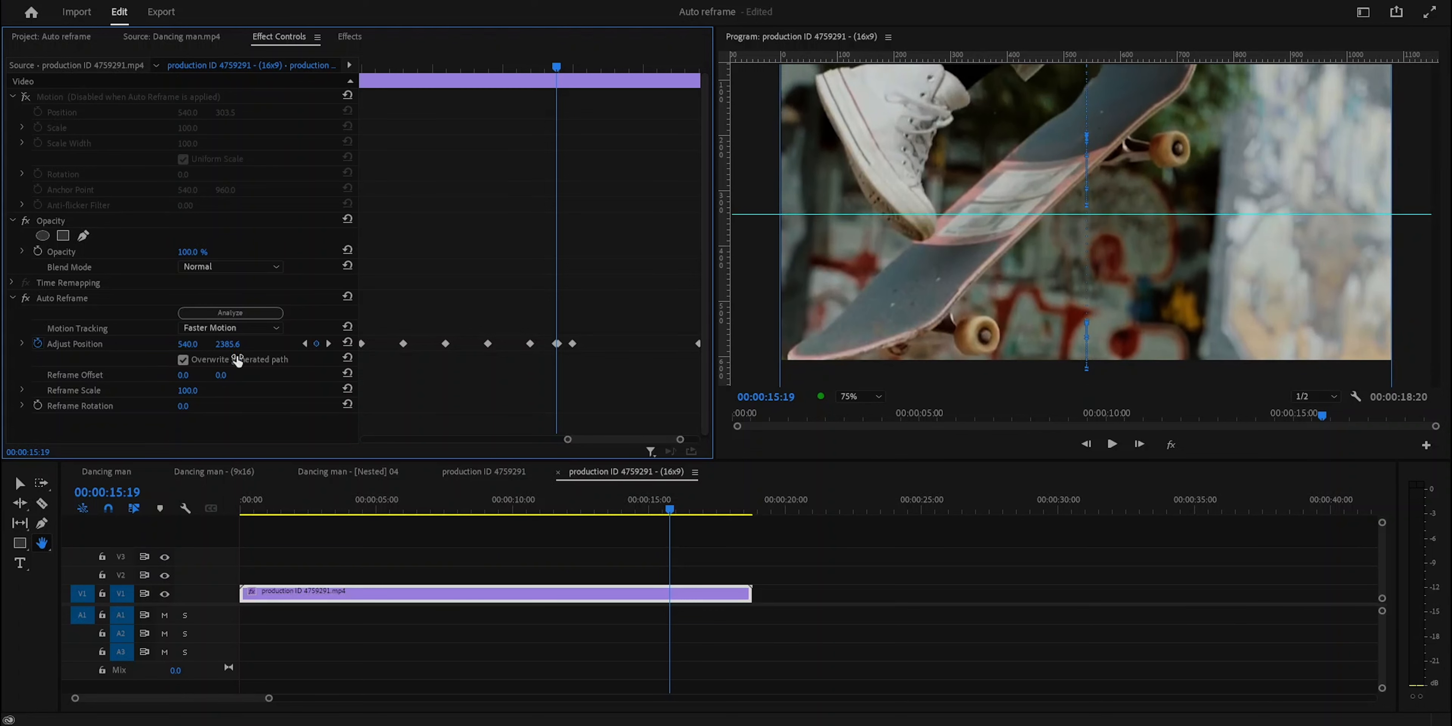
Increase the vertical Adjust Position at the 00:00:15:20 keyframe to bring the skateboard lower into the frame.
{"action": "key", "text": "Right"}
{"action": "key", "text": "Right"}
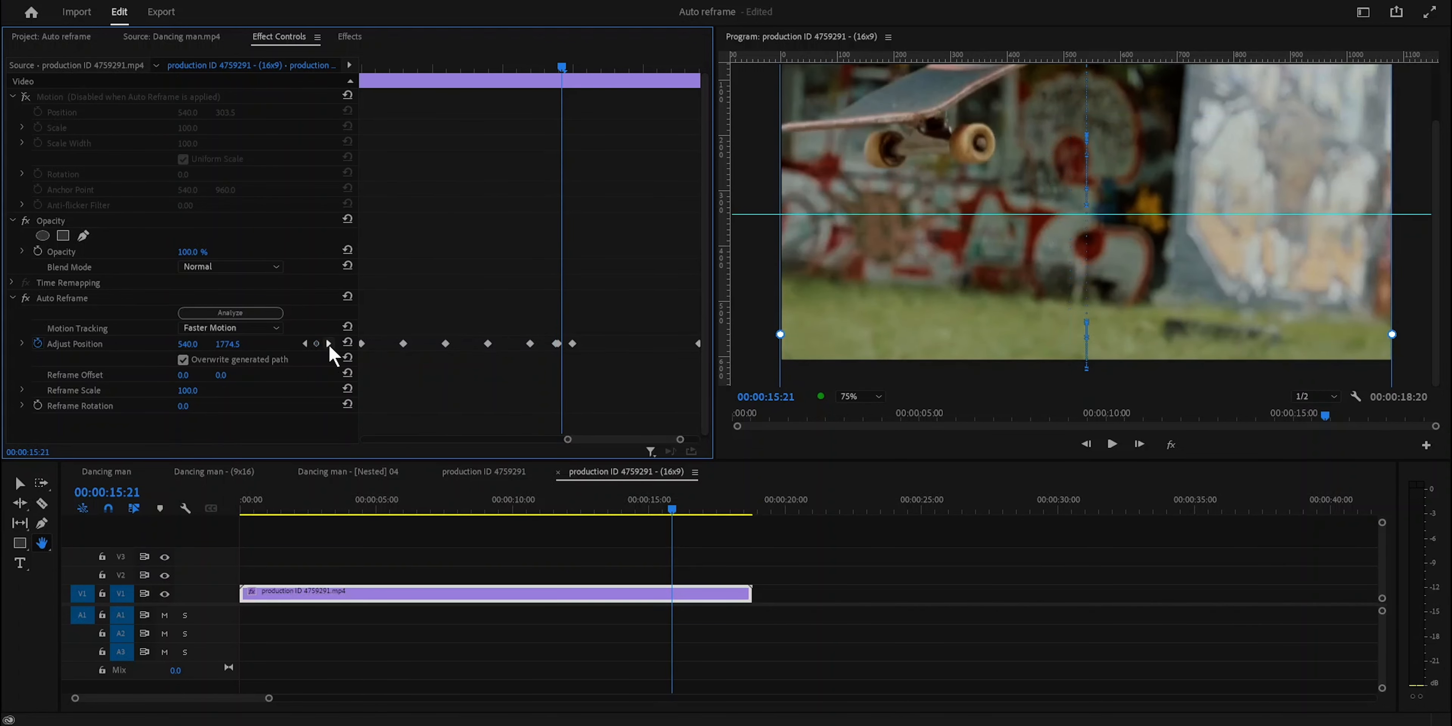
{"action": "left_click", "coordinate": [305, 343]}
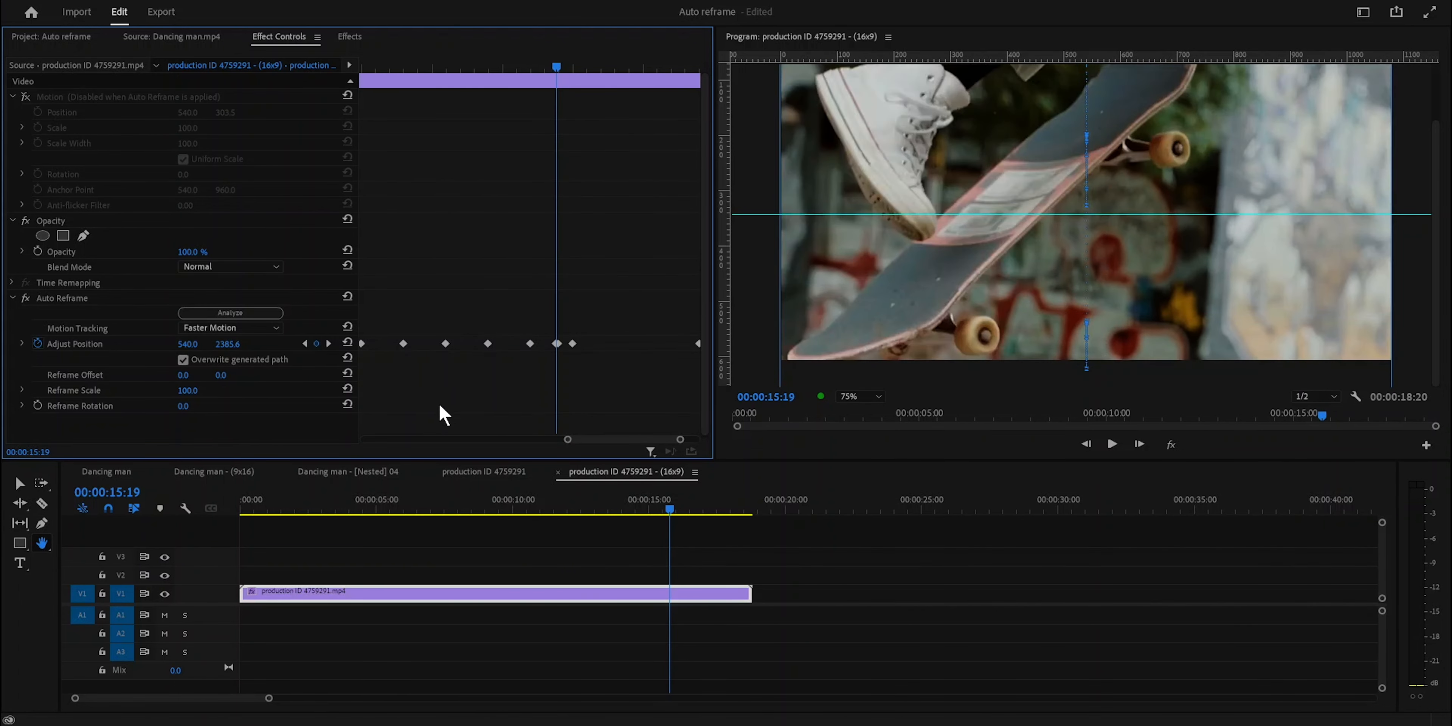
{"action": "key", "text": "Right"}
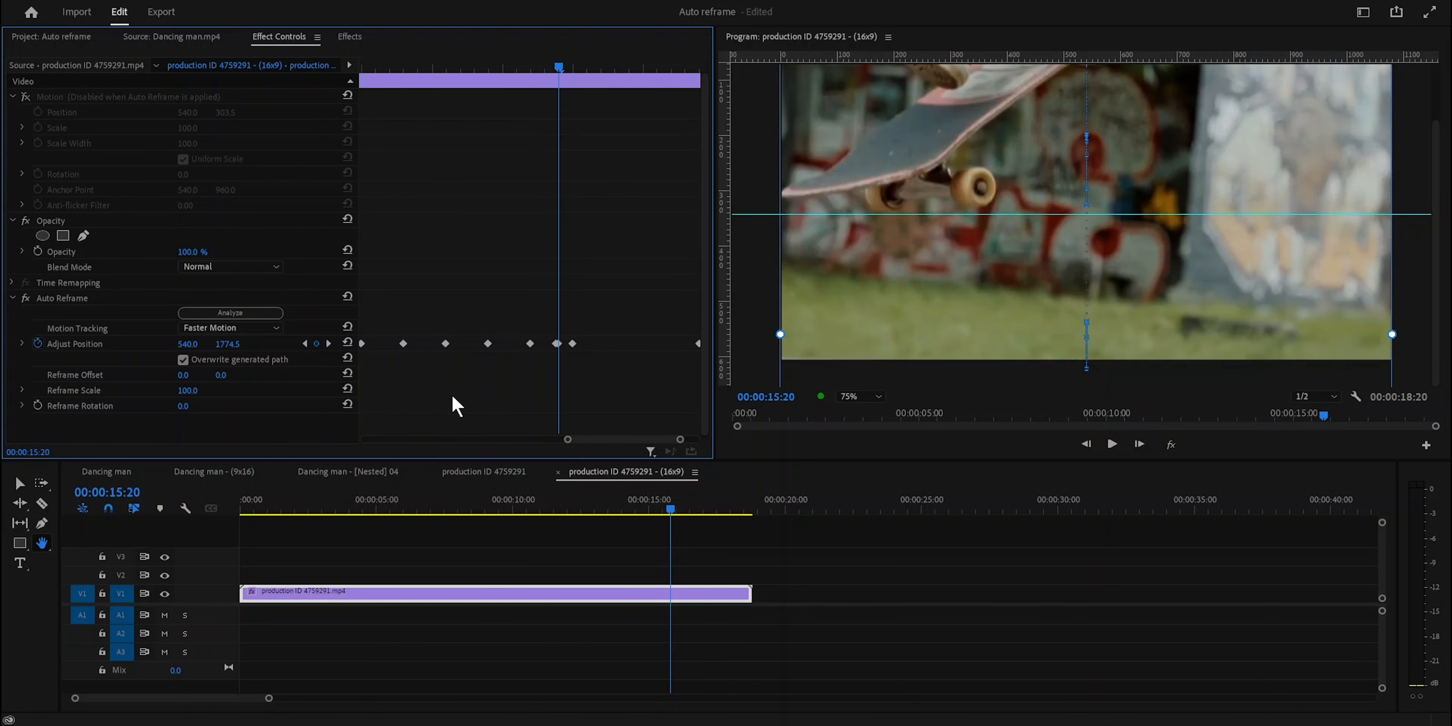
{"action": "left_click_drag", "start_coordinate": [234, 344], "coordinate": [310, 345]}
Set the vertical Adjust Position to 3236.5 at the 00:00:16:00 keyframe.
{"action": "key", "text": "Right"}
{"action": "key", "text": "Right"}
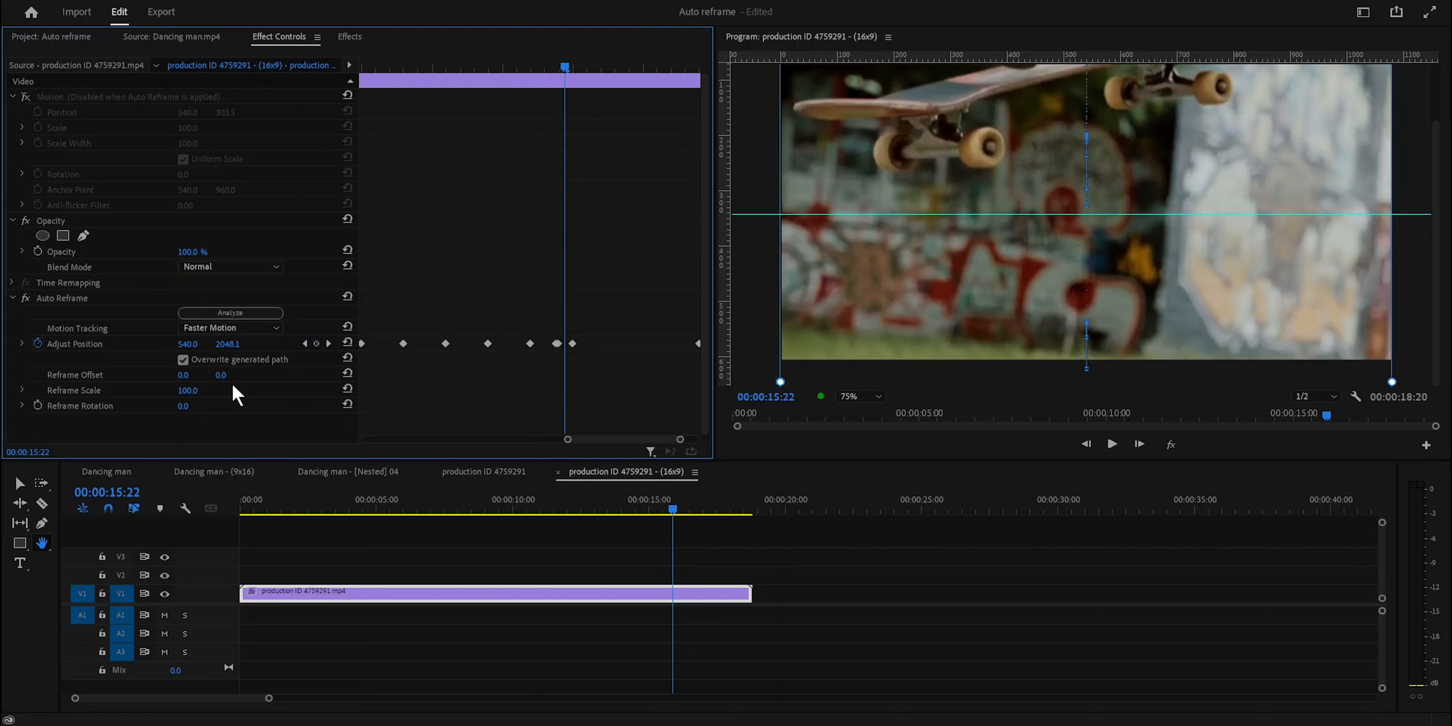
{"action": "key", "text": "Right"}
{"action": "key", "text": "Right"}
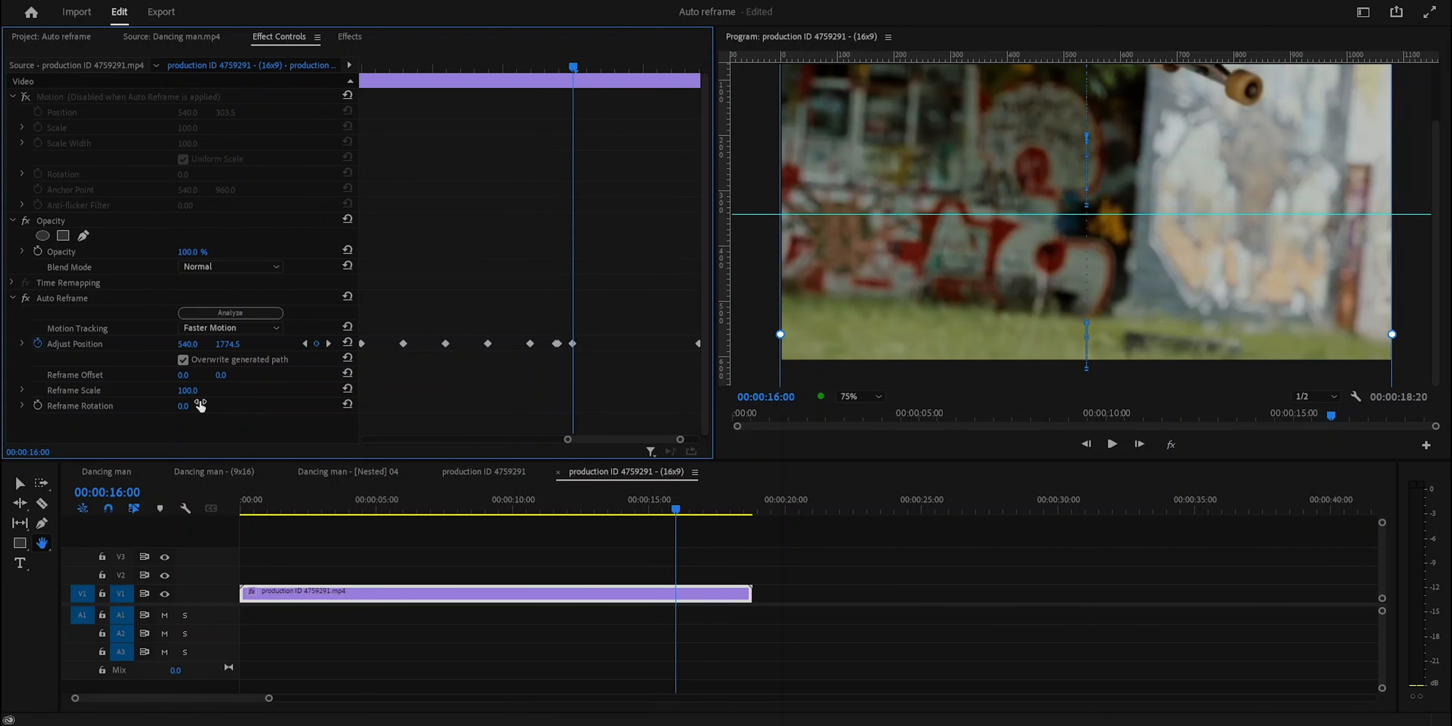
{"action": "left_click_drag", "start_coordinate": [230, 345], "coordinate": [479, 345]}
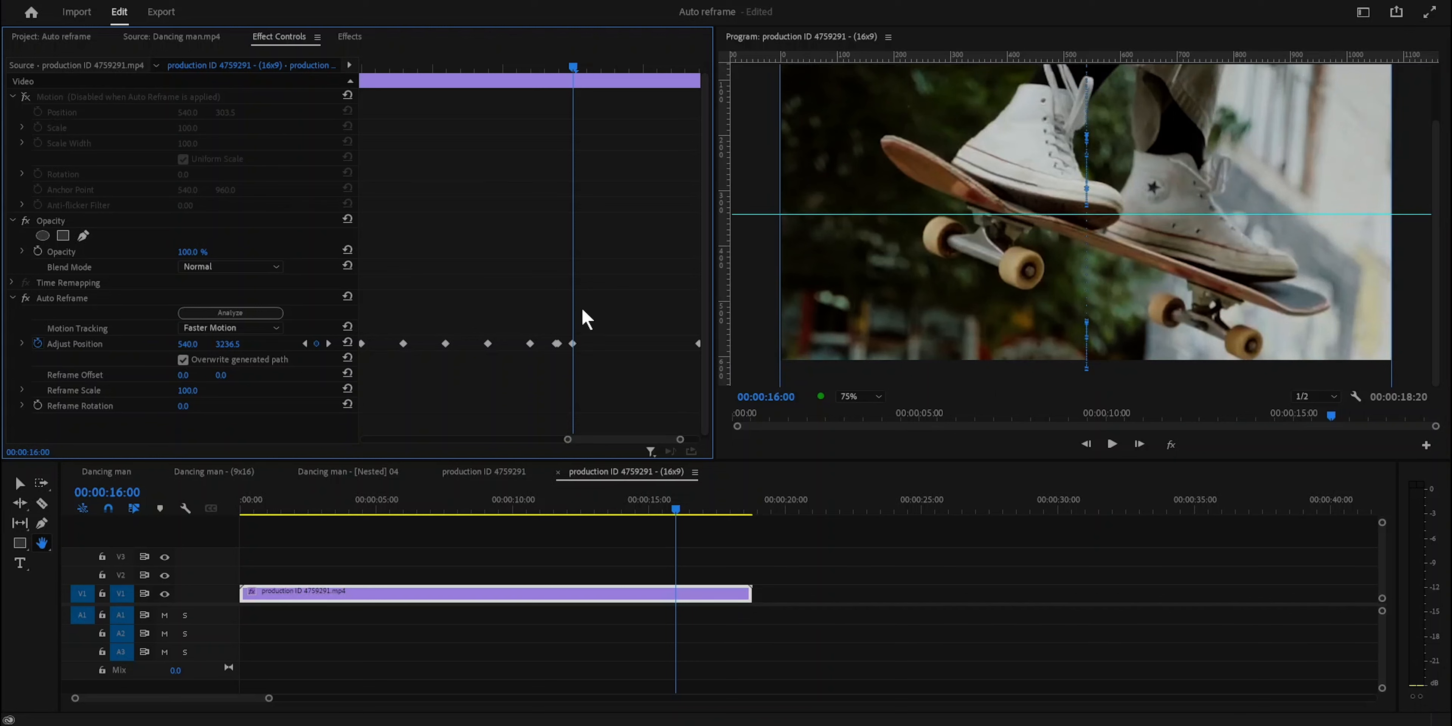
Step back and forth through the frames just before 00:00:16:00 to check how the skateboard stays framed.
{"action": "key", "text": "Left"}
{"action": "key", "text": "Left"}
{"action": "key", "text": "Left"}
{"action": "key", "text": "Left"}
{"action": "key", "text": "Left"}
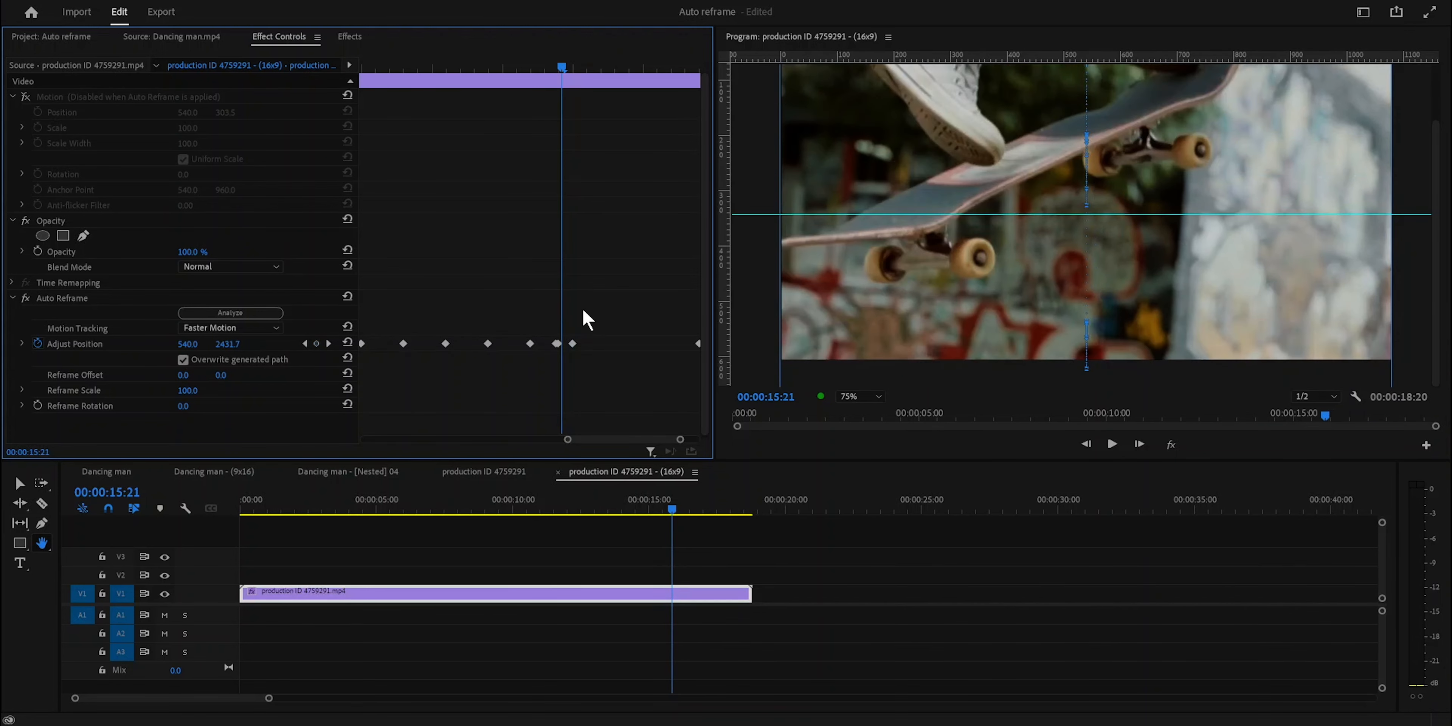
{"action": "key", "text": "Right"}
{"action": "key", "text": "Right"}
{"action": "key", "text": "Right"}
{"action": "key", "text": "Right"}
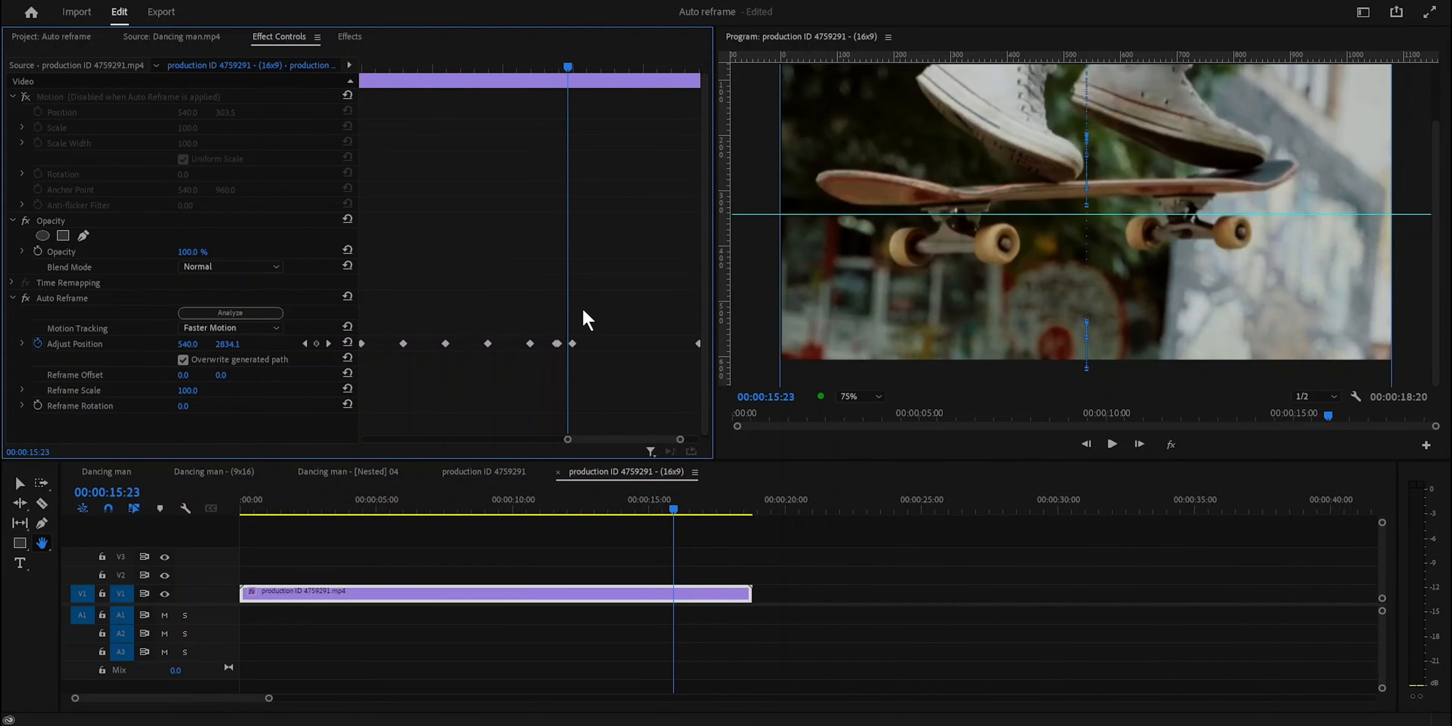
Add an Adjust Position keyframe at 00:00:16:05 with a vertical value of 2363.0.
{"action": "key", "text": "Right"}
{"action": "key", "text": "Right"}
{"action": "key", "text": "Right"}
{"action": "key", "text": "Right"}
{"action": "key", "text": "Right"}
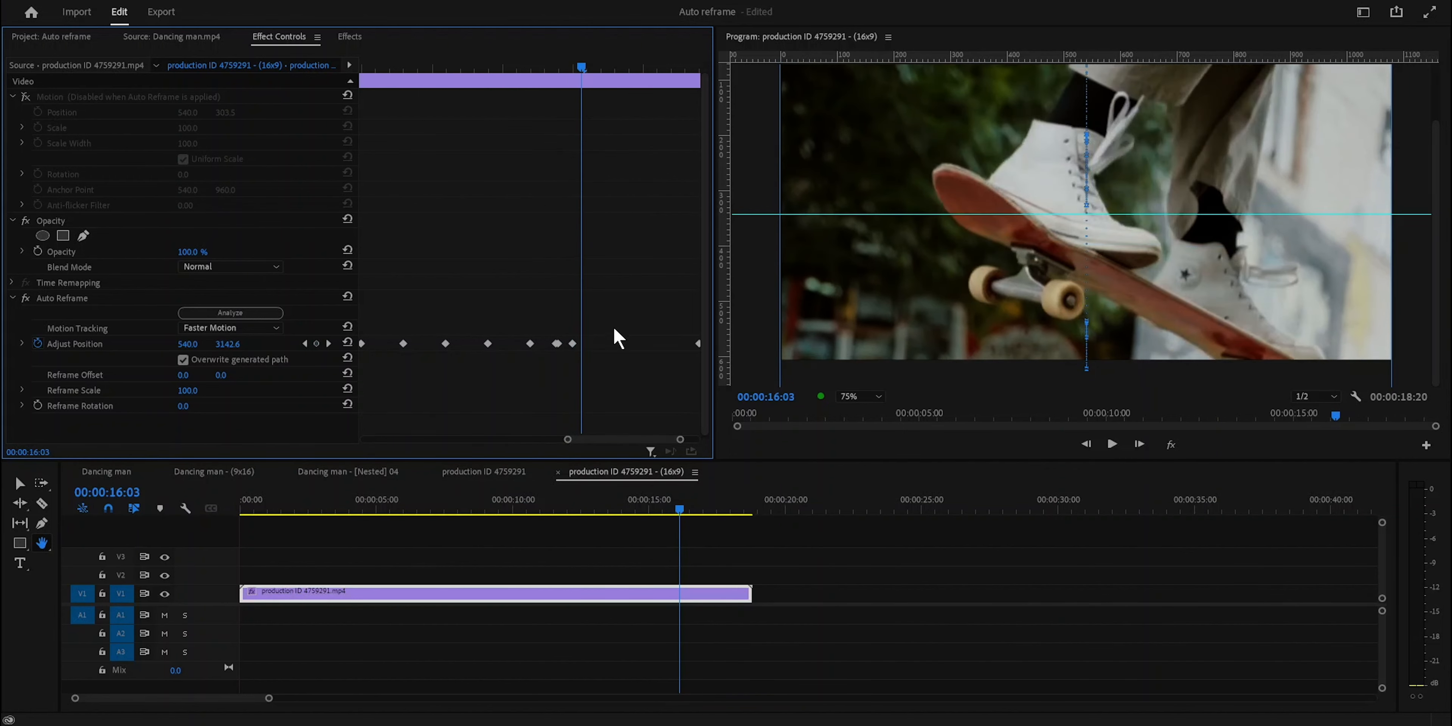
{"action": "key", "text": "Right"}
{"action": "left_click_drag", "start_coordinate": [227, 343], "coordinate": [44, 344]}
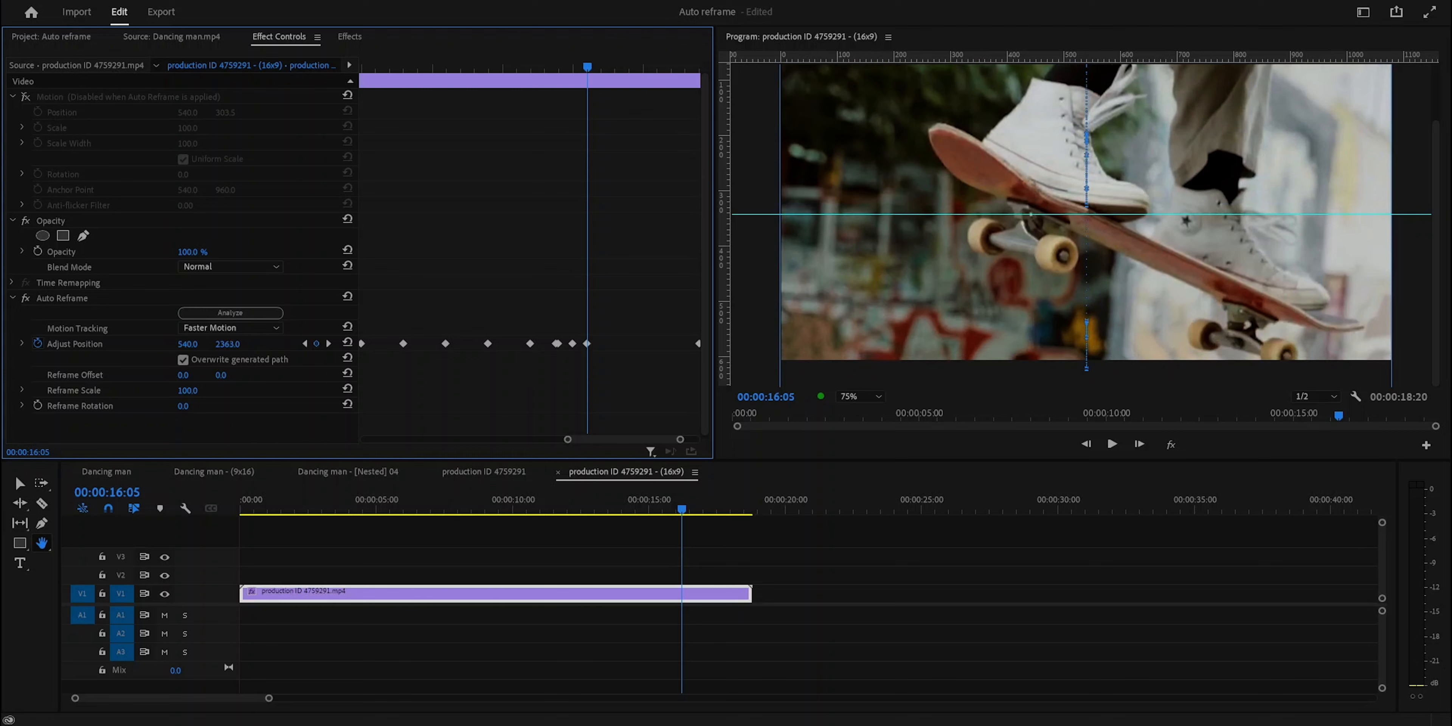
Add an Adjust Position keyframe at 00:00:16:09 with a vertical value of 932.6.
{"action": "key", "text": "Right"}
{"action": "key", "text": "Right"}
{"action": "key", "text": "Right"}
{"action": "key", "text": "Right"}
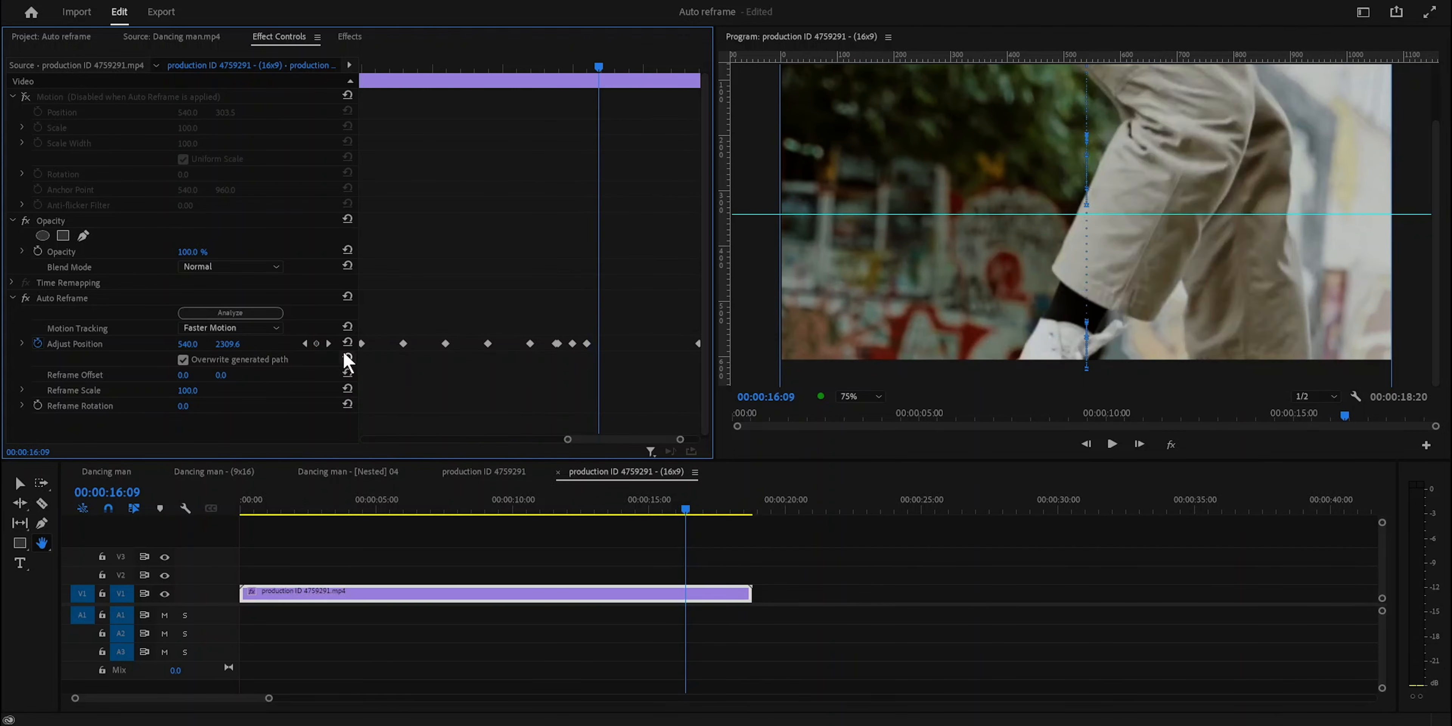
{"action": "left_click_drag", "start_coordinate": [232, 344], "coordinate": [74, 344]}
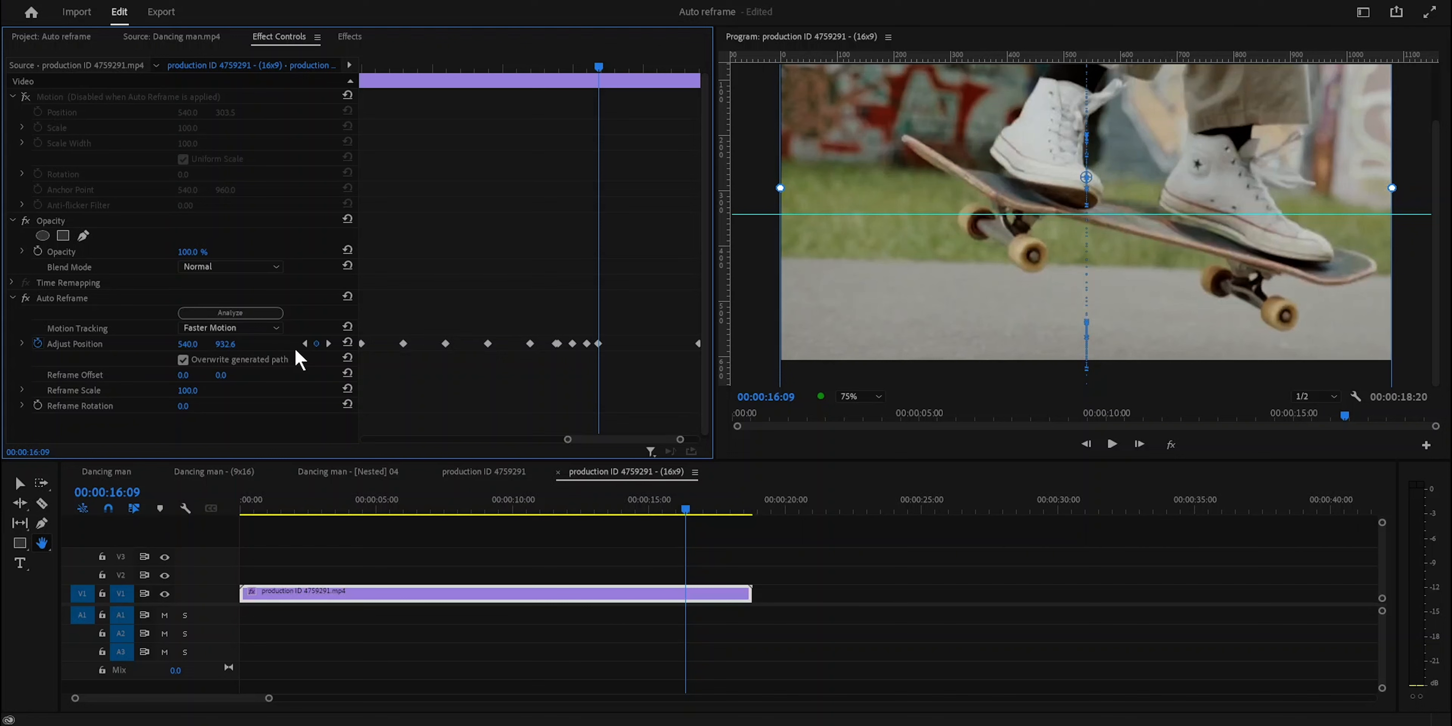
Check the frames just before 00:00:16:09, and add an Adjust Position keyframe at 00:00:16:11 with a vertical value of 310.3.
{"action": "key", "text": "Left"}
{"action": "key", "text": "Left"}
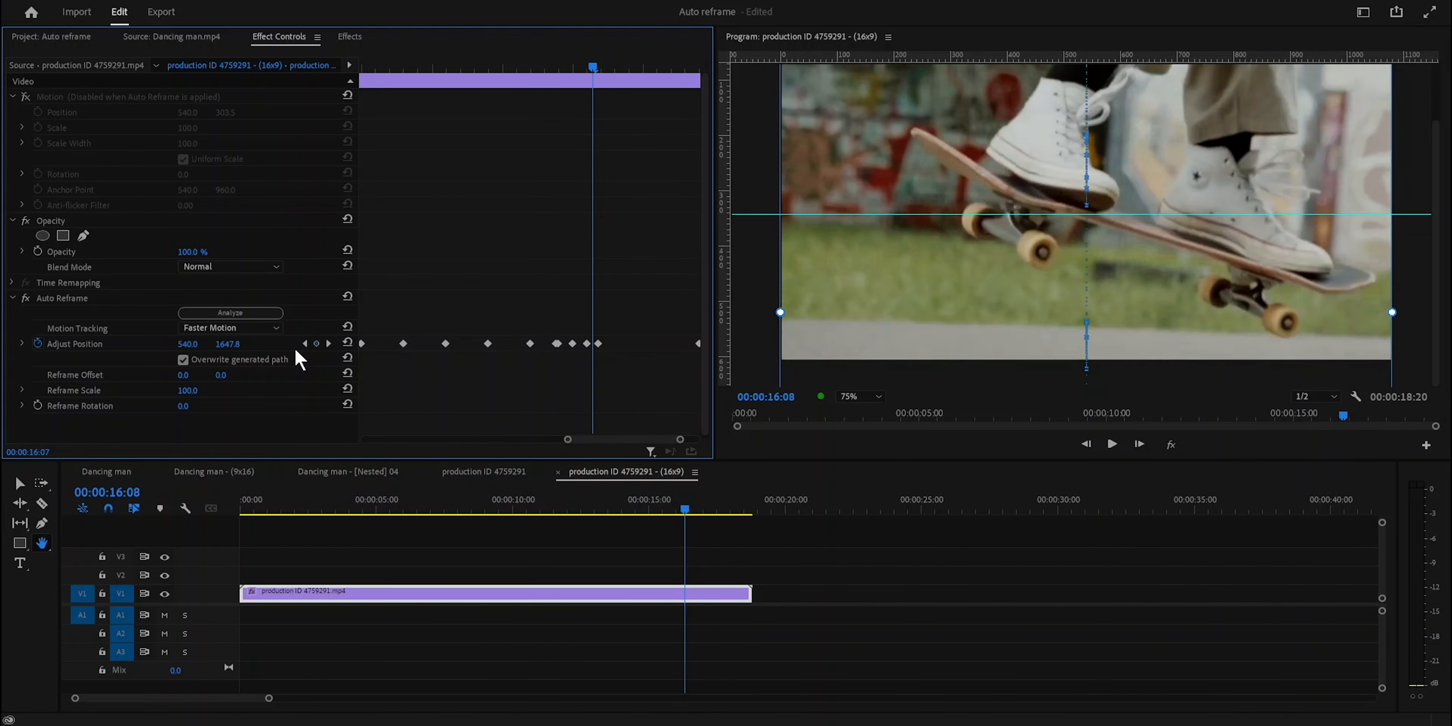
{"action": "key", "text": "Right"}
{"action": "key", "text": "Right"}
{"action": "key", "text": "Right"}
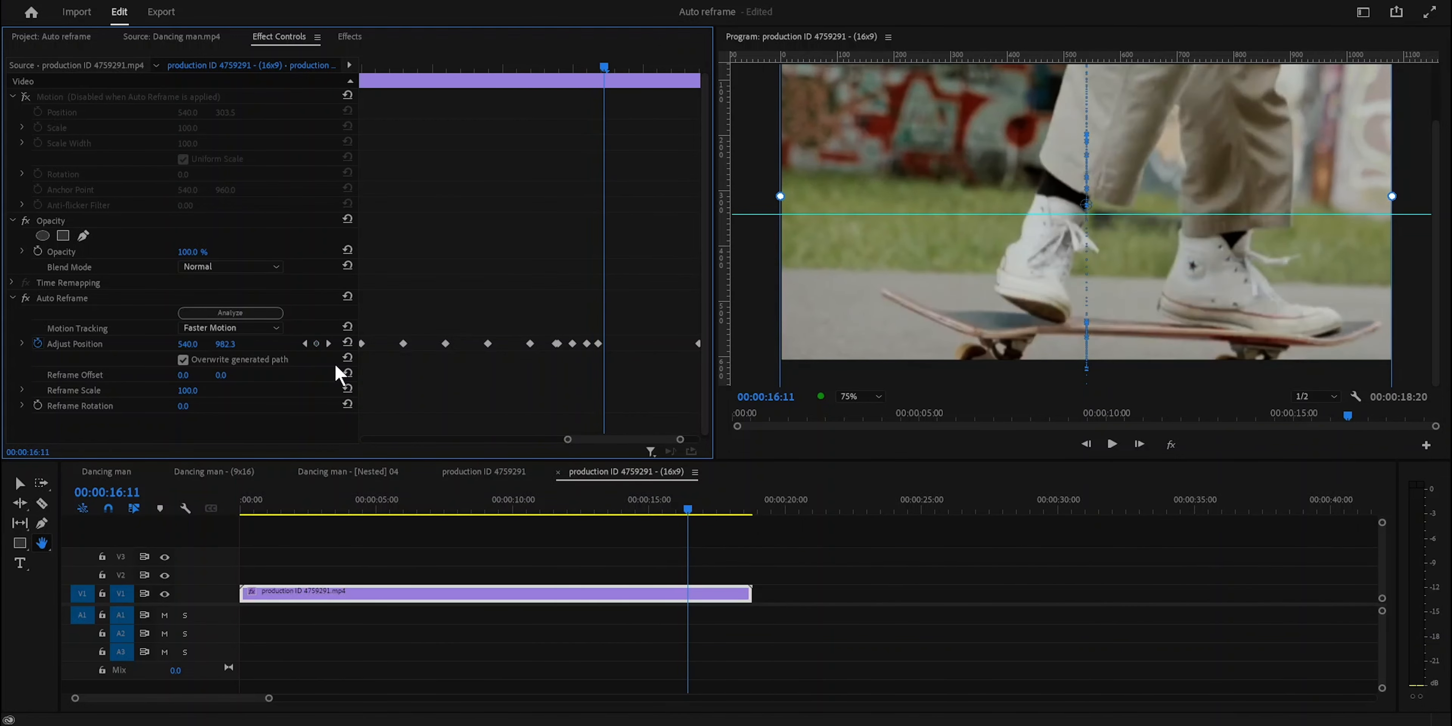
{"action": "left_click_drag", "start_coordinate": [233, 345], "coordinate": [147, 345]}
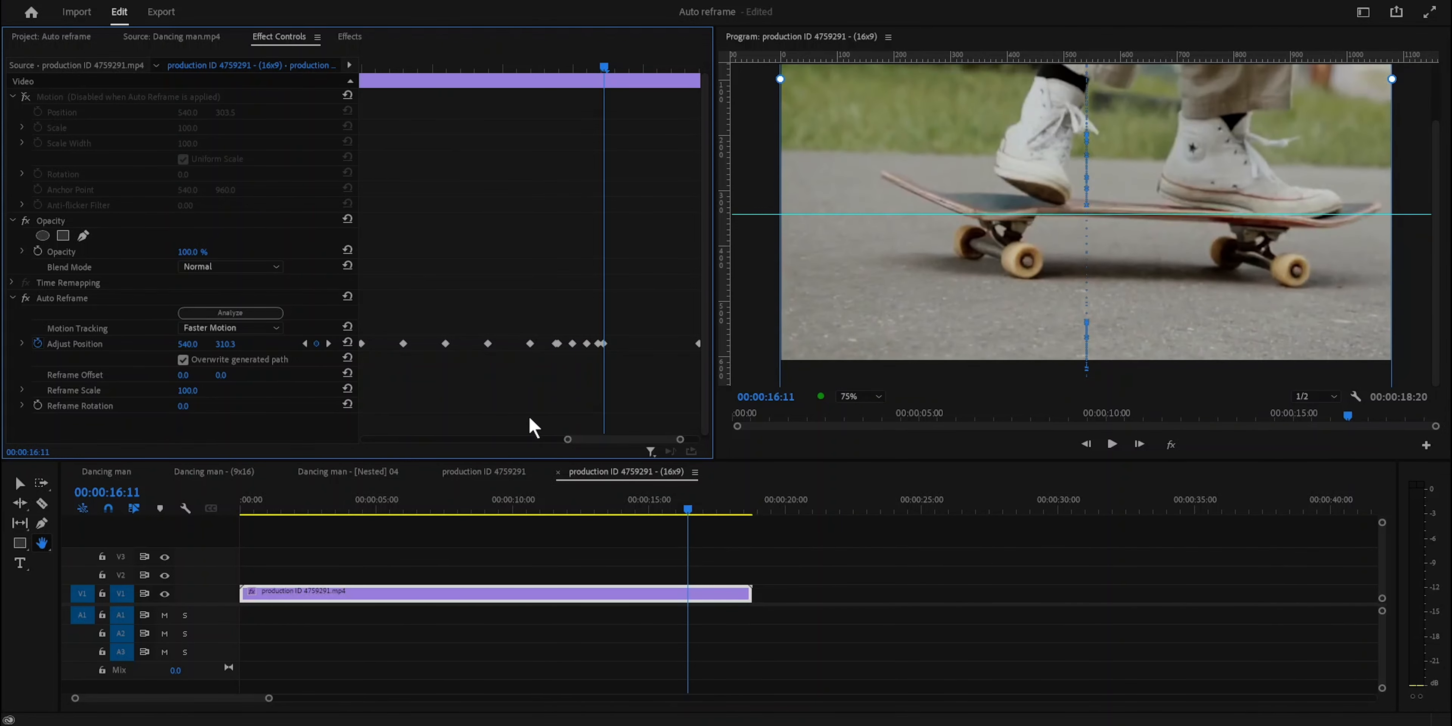
Add an Adjust Position keyframe at 00:00:16:19 with a vertical value of about 372.5.
{"action": "key", "text": "Right"}
{"action": "key", "text": "Right"}
{"action": "key", "text": "Right"}
{"action": "key", "text": "Right"}
{"action": "key", "text": "Right"}
{"action": "key", "text": "Right"}
{"action": "key", "text": "Right"}
{"action": "key", "text": "Right"}
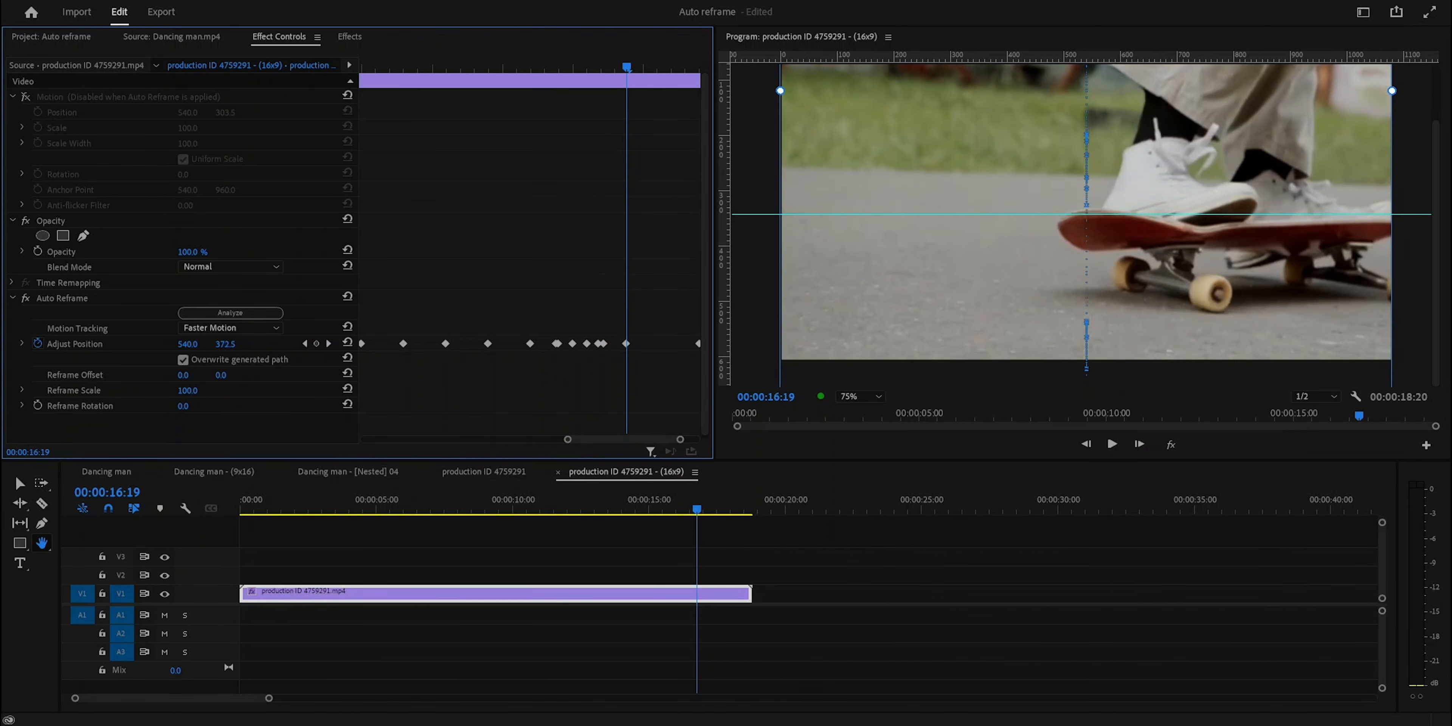
Lower the vertical Adjust Position at 00:00:17:01 with a new keyframe to keep the board and feet in frame.
{"action": "key", "text": "Right"}
{"action": "key", "text": "Right"}
{"action": "key", "text": "Right"}
{"action": "key", "text": "Right"}
{"action": "key", "text": "Right"}
{"action": "key", "text": "Right"}
{"action": "key", "text": "Right"}
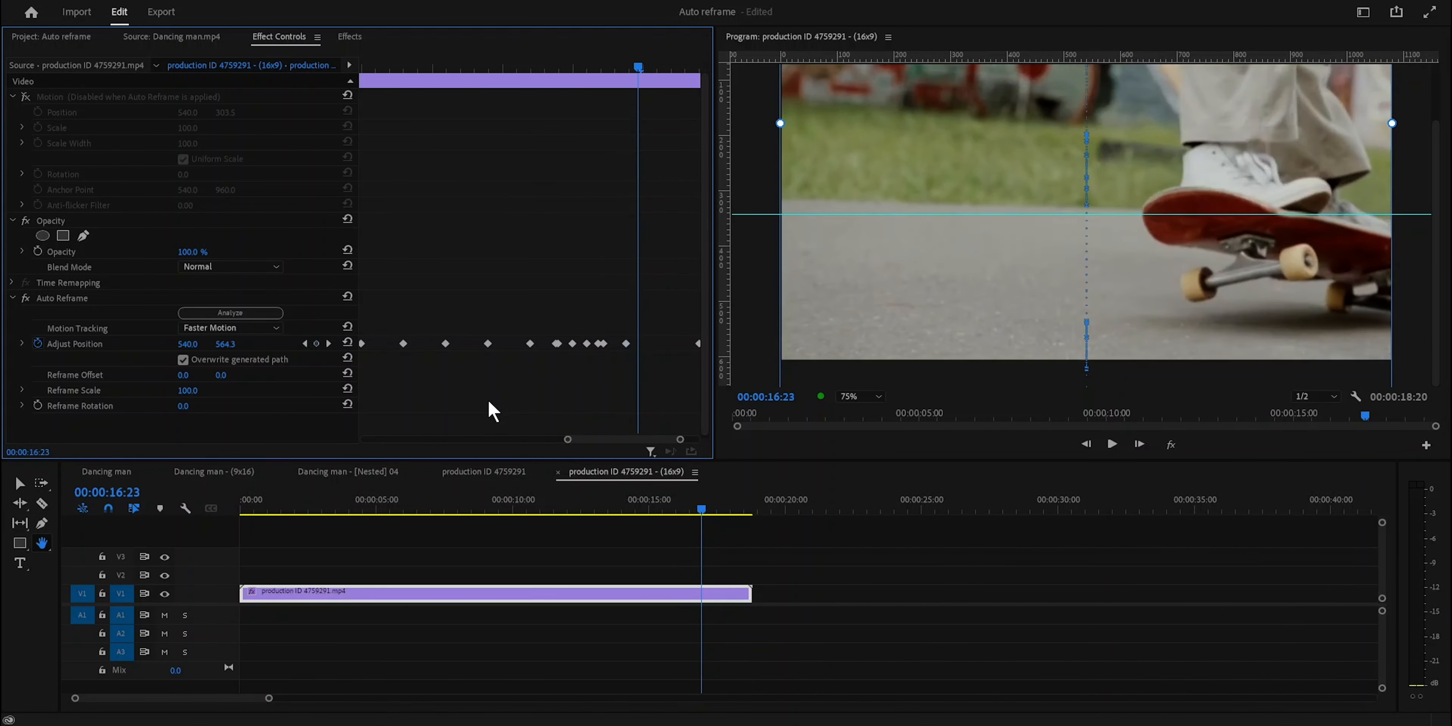
{"action": "left_click_drag", "start_coordinate": [230, 344], "coordinate": [98, 345]}
Add an Adjust Position keyframe at 00:00:17:09 with a vertical value of 580.7.
{"action": "key", "text": "Right"}
{"action": "key", "text": "Right"}
{"action": "key", "text": "Right"}
{"action": "key", "text": "Right"}
{"action": "key", "text": "Right"}
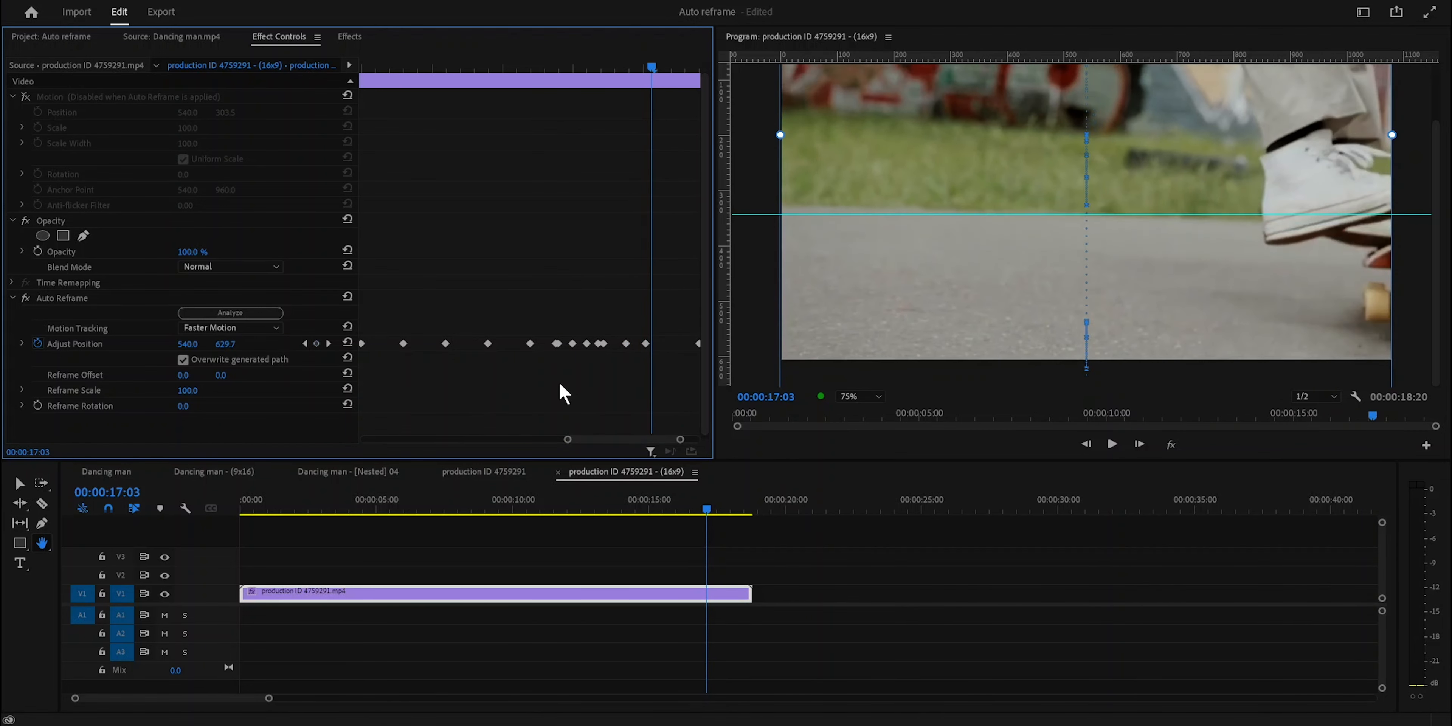
{"action": "key", "text": "Right"}
{"action": "key", "text": "Right"}
{"action": "key", "text": "Right"}
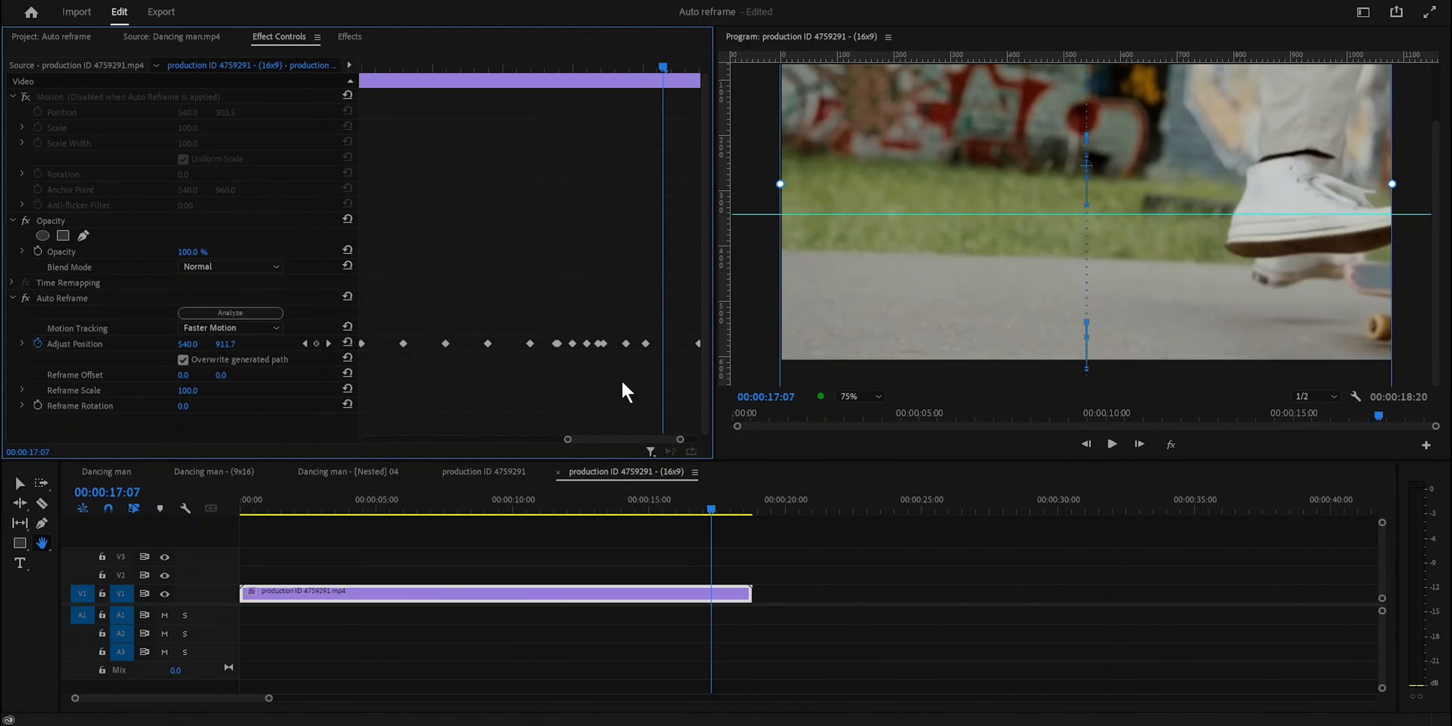
{"action": "left_click_drag", "start_coordinate": [227, 344], "coordinate": [22, 343]}
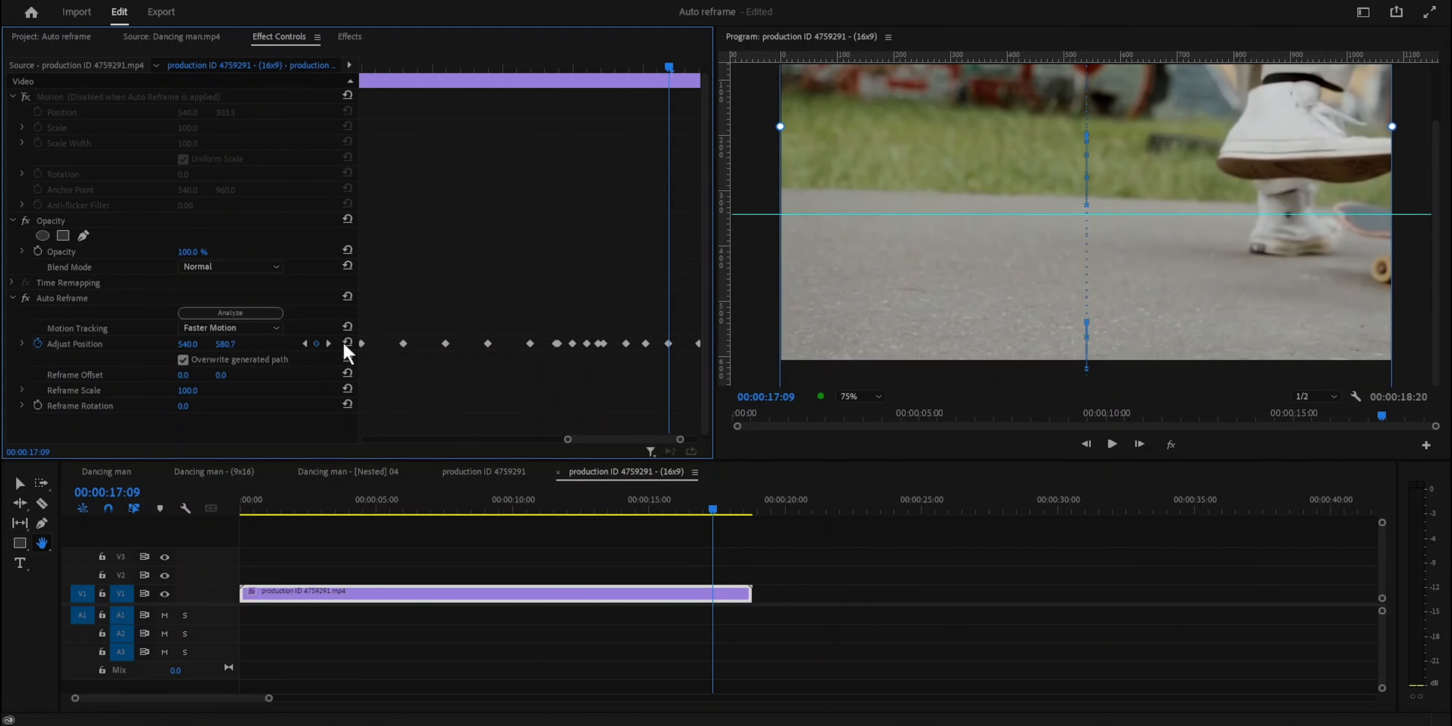
Add an Adjust Position keyframe at 00:00:17:15 with a vertical value of 675.2.
{"action": "key", "text": "Right"}
{"action": "key", "text": "Right"}
{"action": "key", "text": "Right"}
{"action": "key", "text": "Right"}
{"action": "key", "text": "Right"}
{"action": "key", "text": "Right"}
{"action": "left_click_drag", "start_coordinate": [227, 344], "coordinate": [23, 344]}
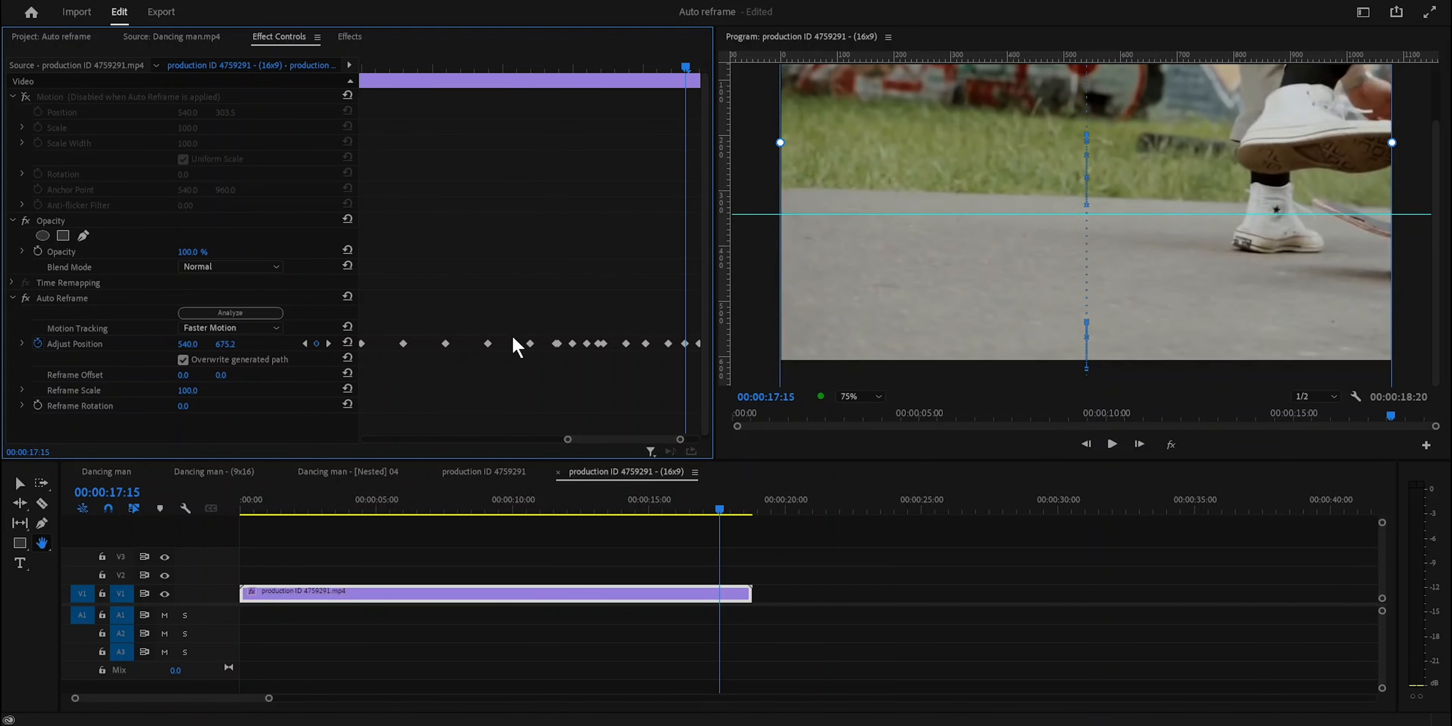
Fit the program preview to its window and play the sequence from the start to review the reframing.
{"action": "key", "text": "Right"}
{"action": "key", "text": "Right"}
{"action": "key", "text": "Right"}
{"action": "left_click", "coordinate": [859, 396]}
{"action": "left_click", "coordinate": [862, 403]}
{"action": "left_click_drag", "start_coordinate": [722, 510], "coordinate": [169, 509]}
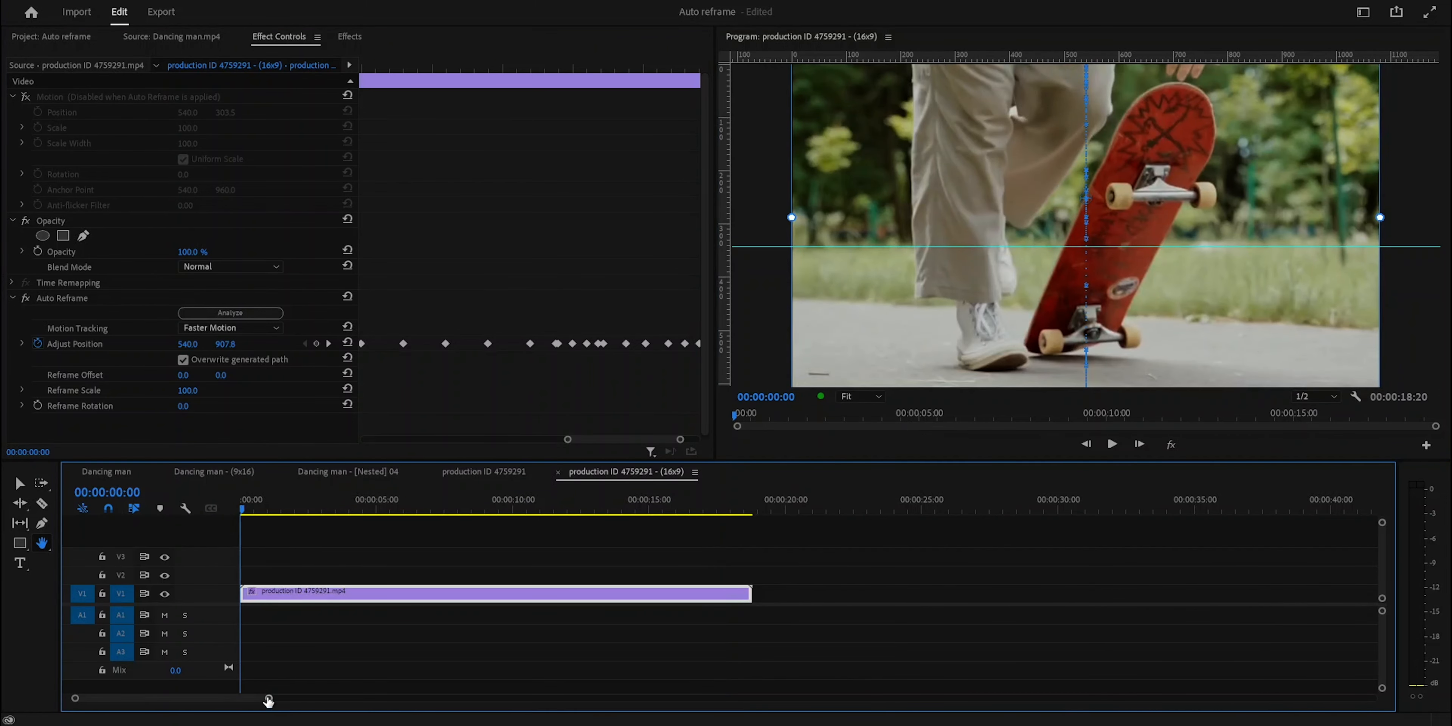
{"action": "key", "text": "space"}
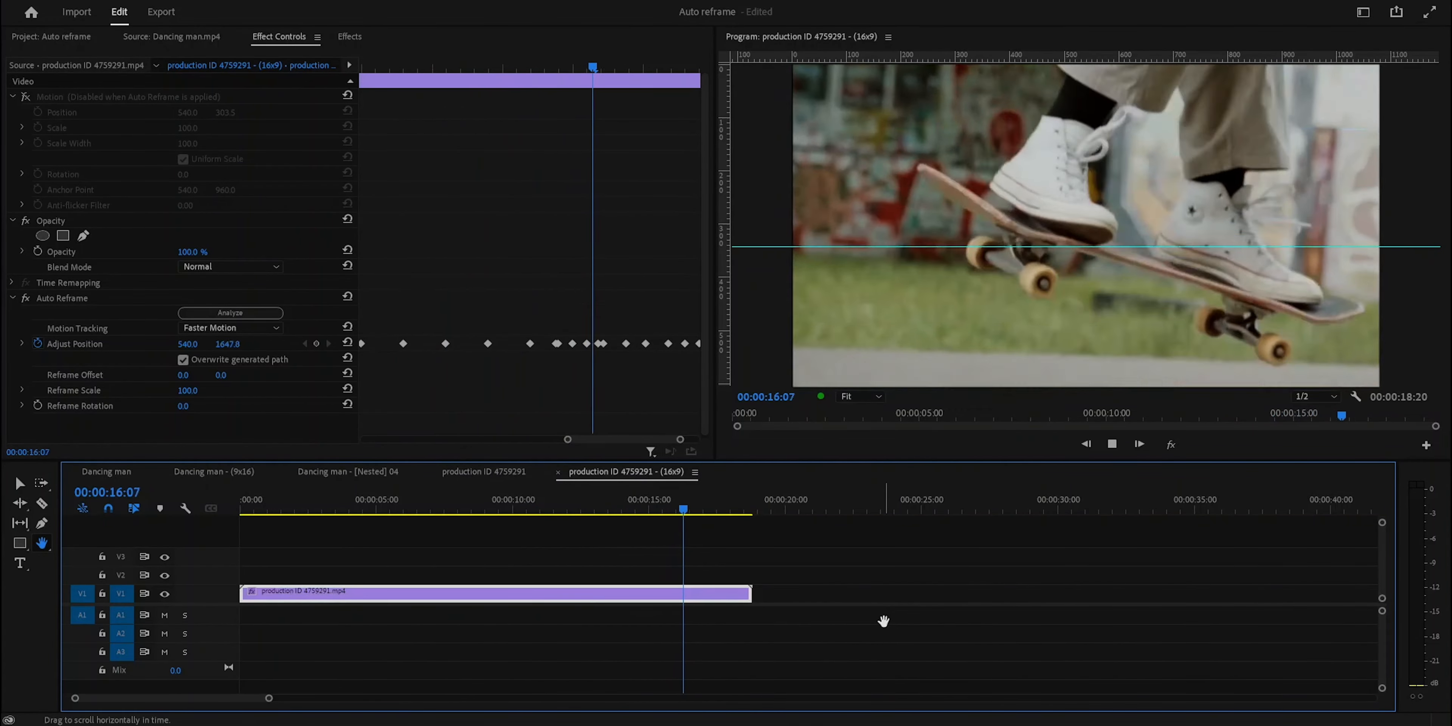
Lower the vertical Adjust Position at the 00:00:16:00 keyframe to about 3075.5.
{"action": "left_click_drag", "start_coordinate": [697, 67], "coordinate": [576, 73]}
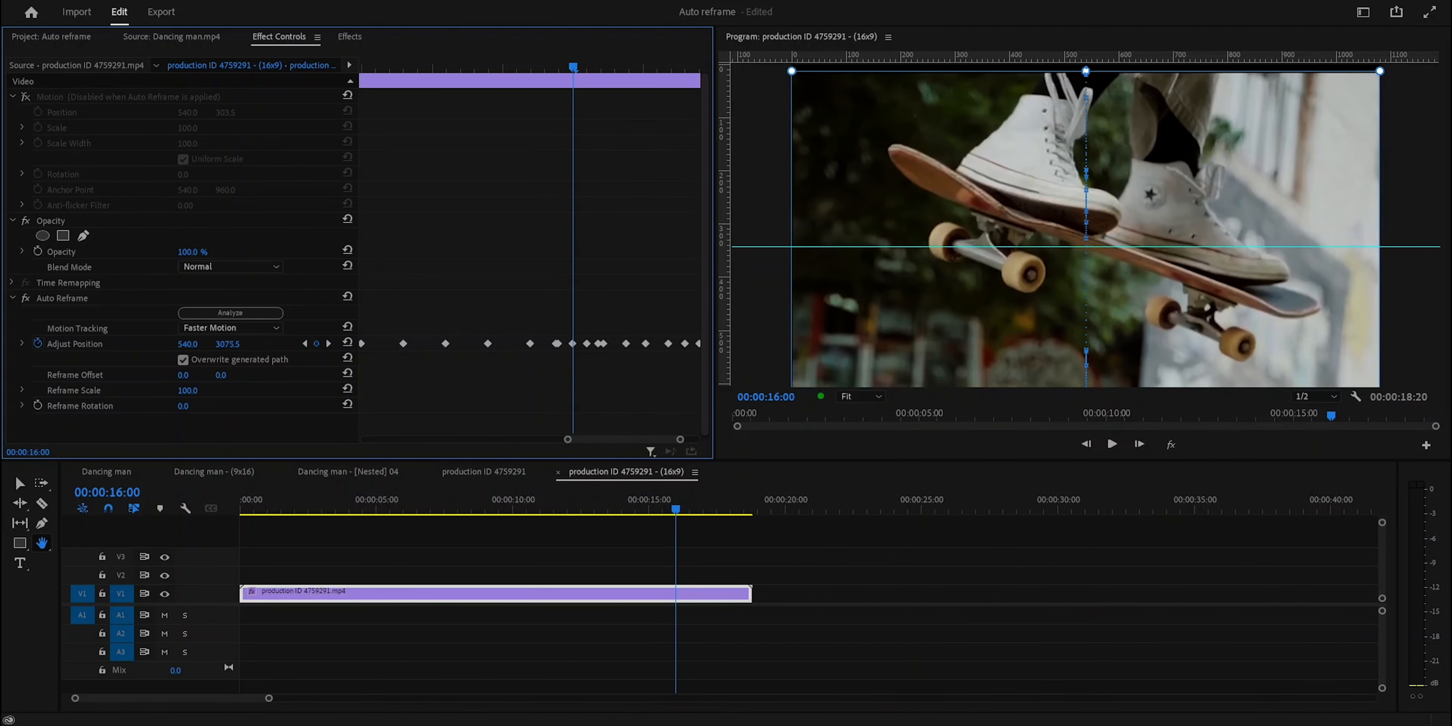
{"action": "left_click_drag", "start_coordinate": [227, 344], "coordinate": [205, 344]}
{"action": "left_click_drag", "start_coordinate": [567, 65], "coordinate": [444, 67]}
Zoom the preview to 10% and try a vertical Reframe Offset of -417.0 before resetting the offset.
{"action": "left_click_drag", "start_coordinate": [567, 439], "coordinate": [357, 443]}
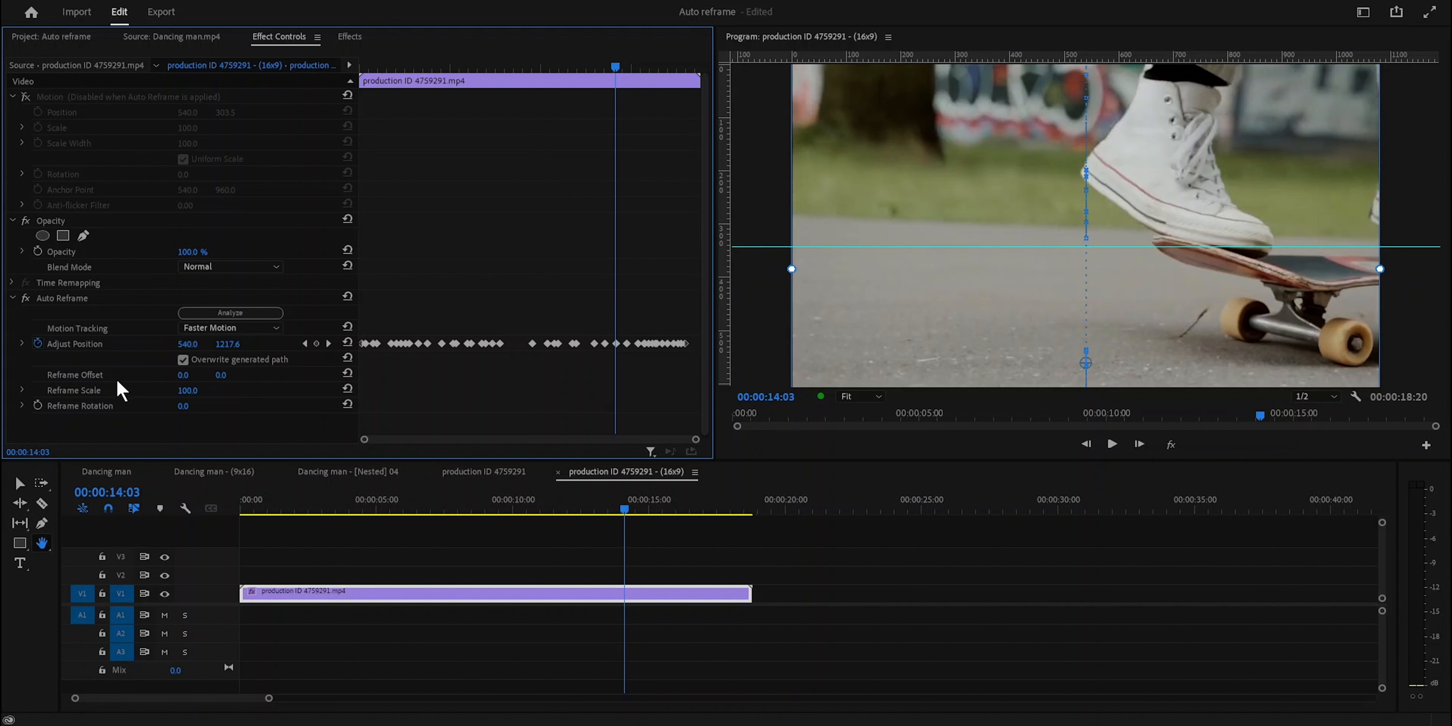
{"action": "left_click", "coordinate": [99, 379]}
{"action": "left_click", "coordinate": [861, 396]}
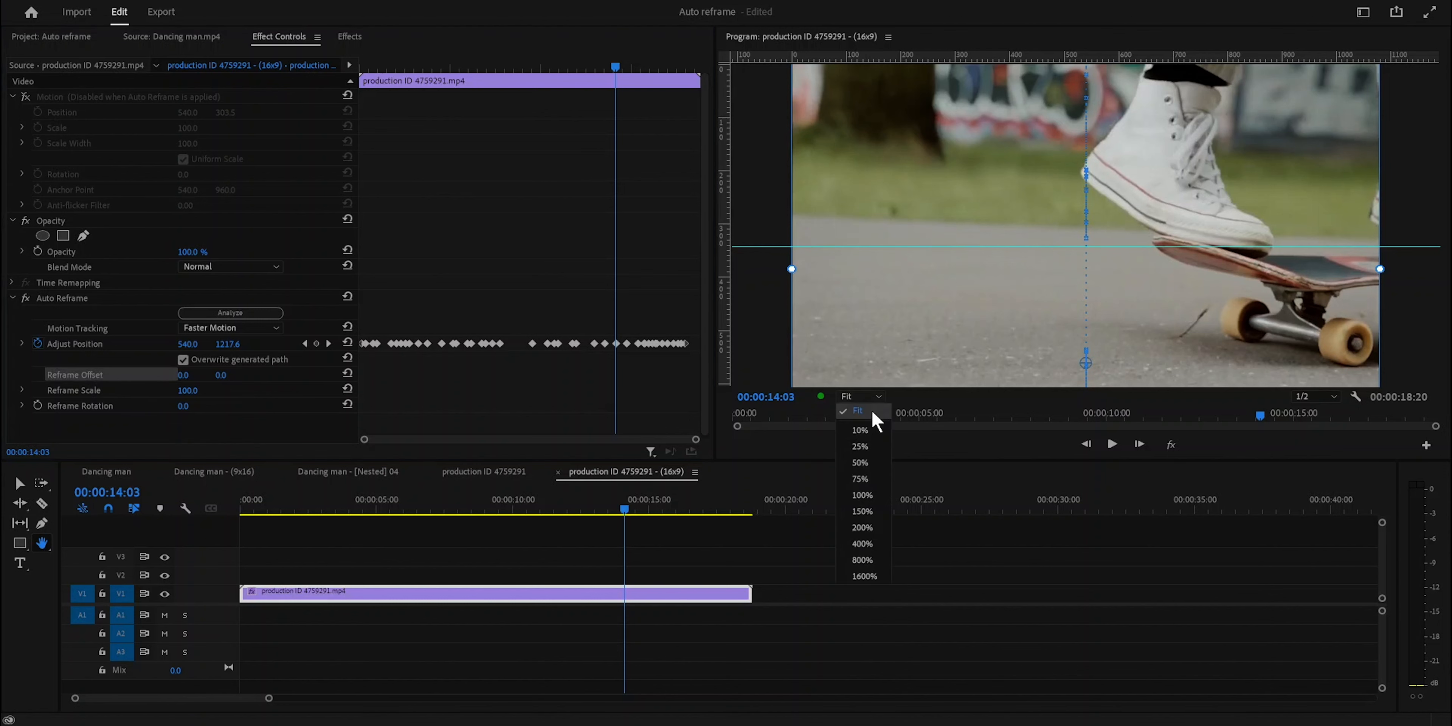
{"action": "left_click", "coordinate": [872, 430]}
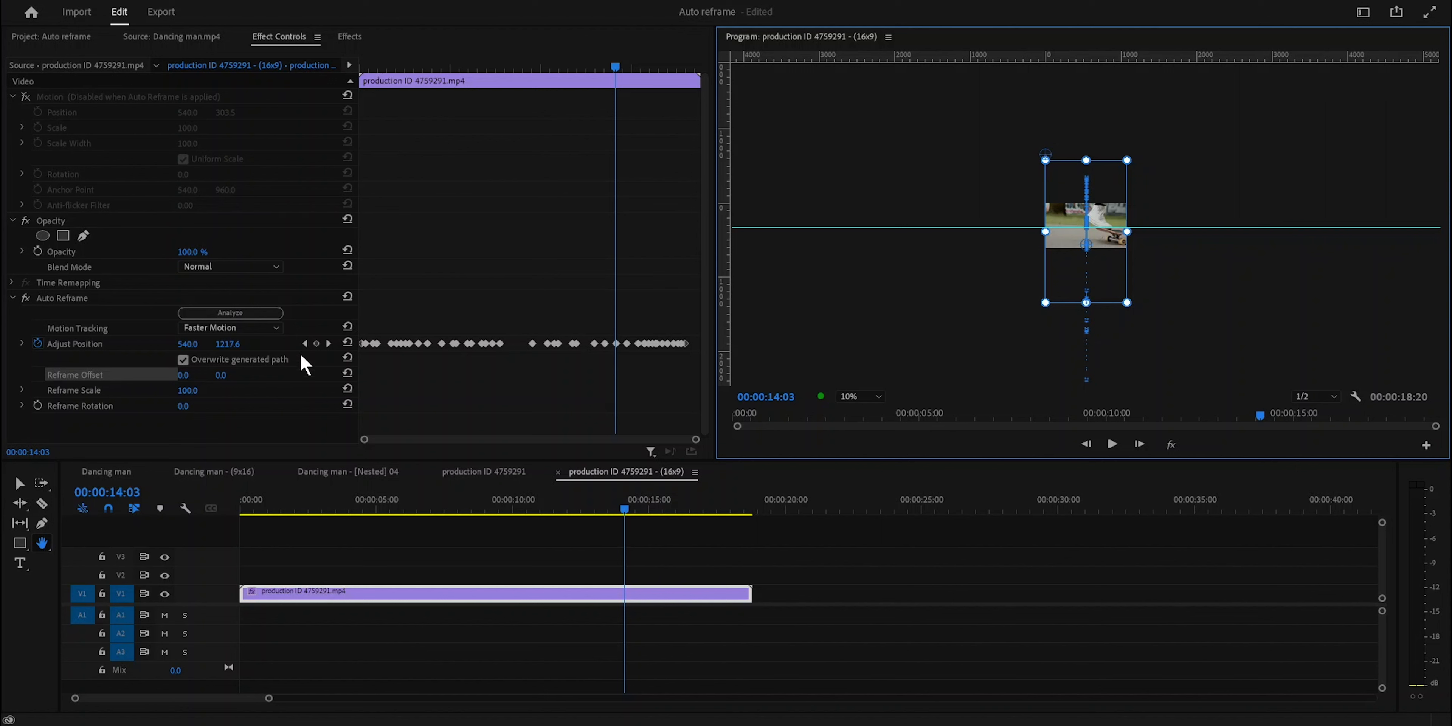
{"action": "left_click_drag", "start_coordinate": [222, 378], "coordinate": [157, 378]}
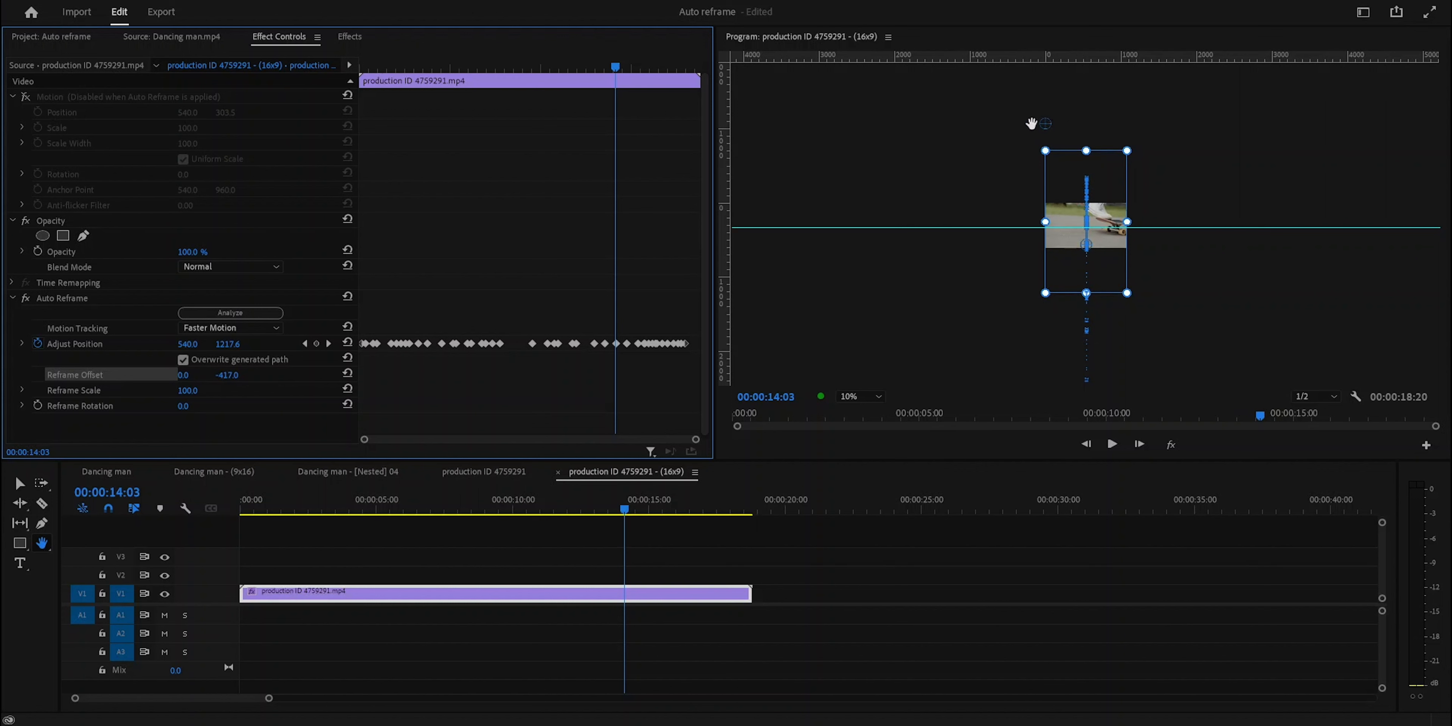
{"action": "left_click", "coordinate": [347, 374]}
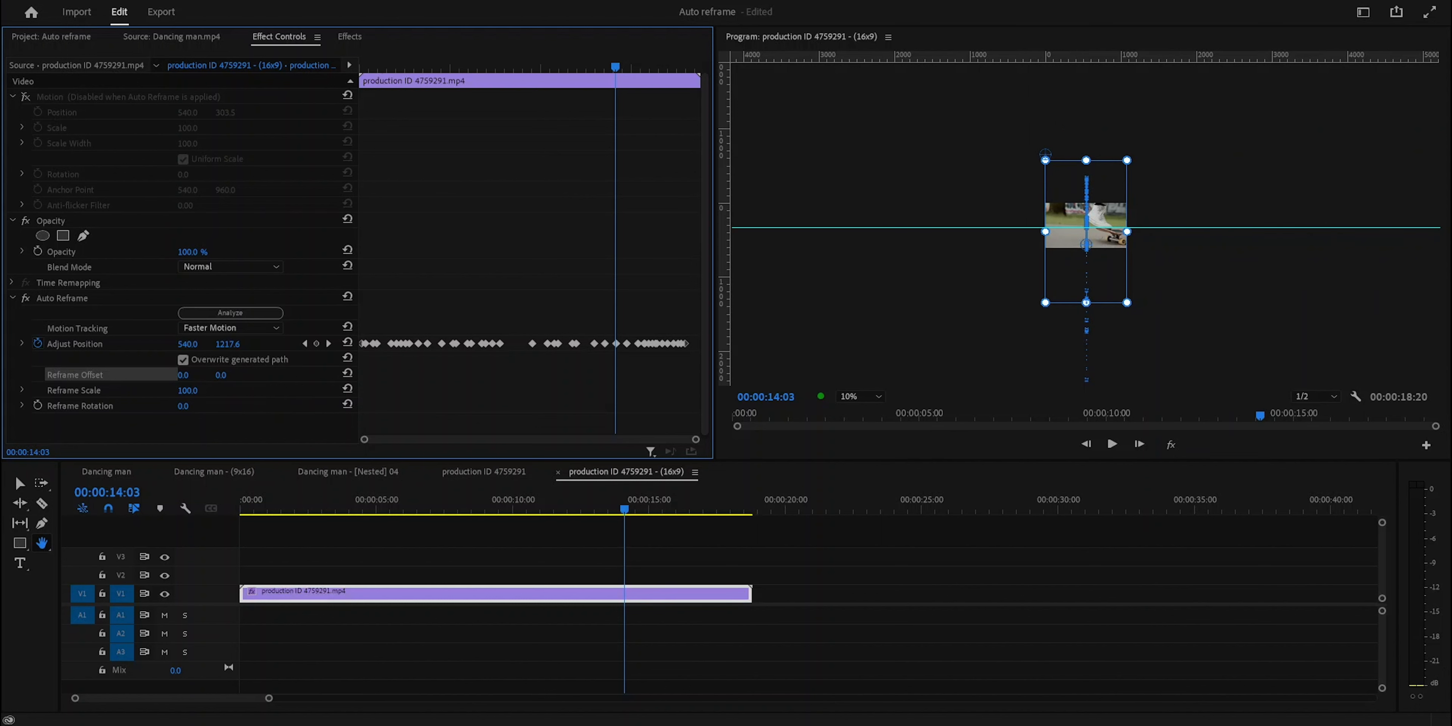
Try Reframe Scale at 110.0 and 130.0 before resetting it, and return the preview zoom to Fit.
{"action": "left_click_drag", "start_coordinate": [187, 390], "coordinate": [193, 390]}
{"action": "left_click", "coordinate": [22, 390]}
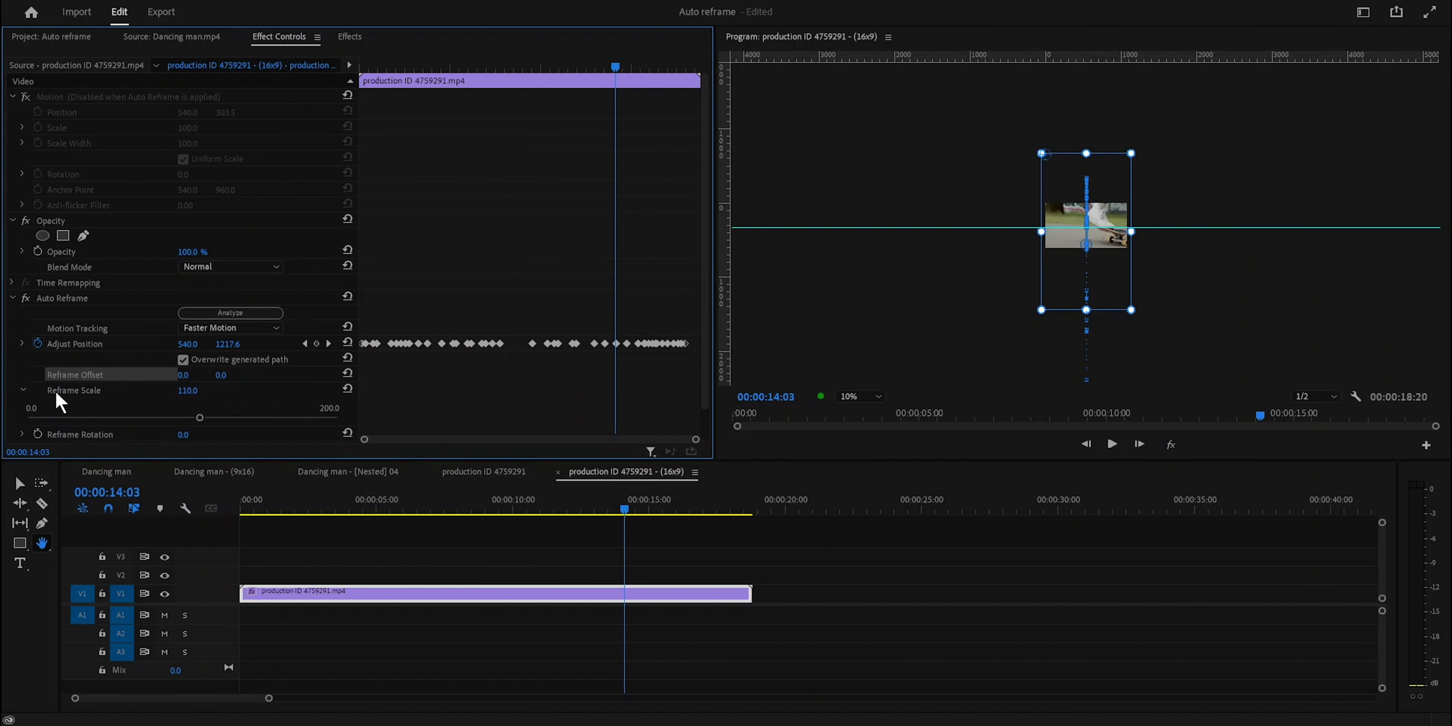
{"action": "left_click", "coordinate": [23, 390]}
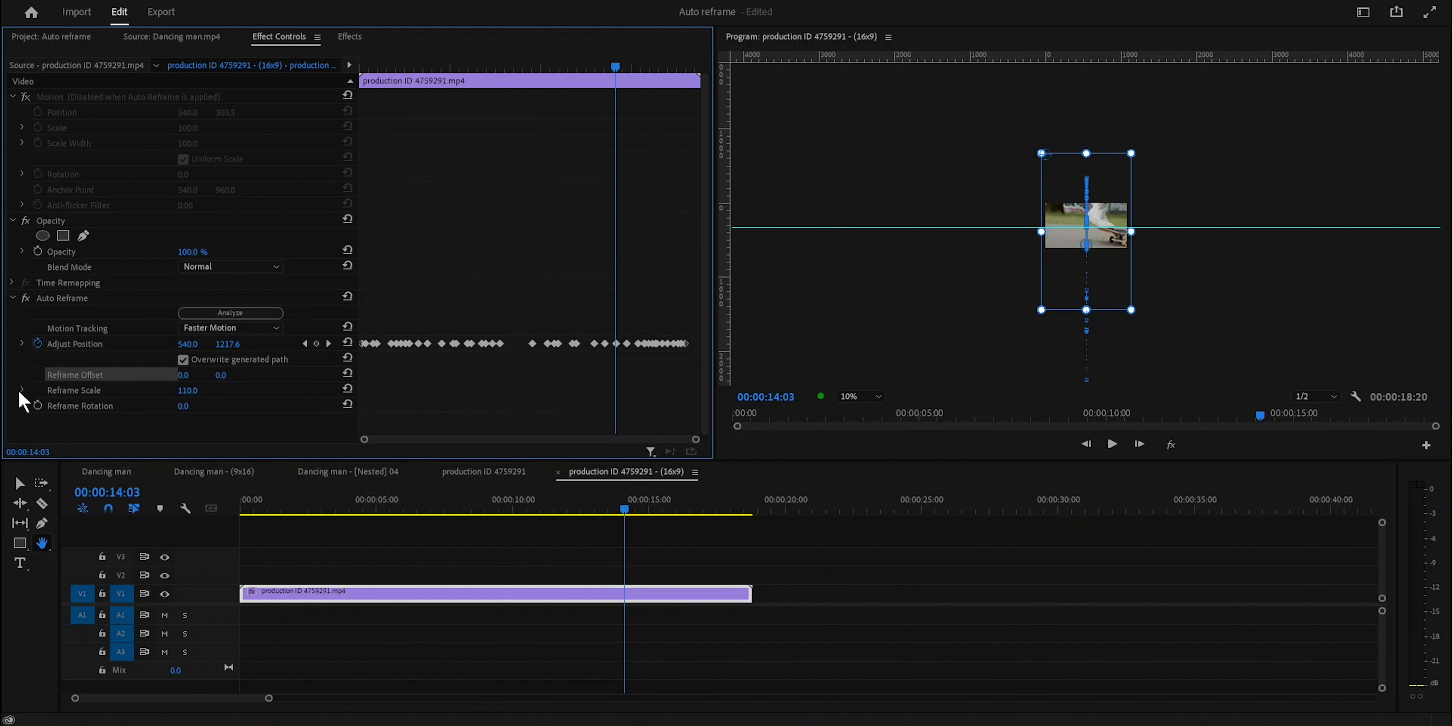
{"action": "left_click", "coordinate": [23, 402]}
{"action": "left_click_drag", "start_coordinate": [632, 72], "coordinate": [569, 70]}
{"action": "left_click_drag", "start_coordinate": [196, 393], "coordinate": [207, 392]}
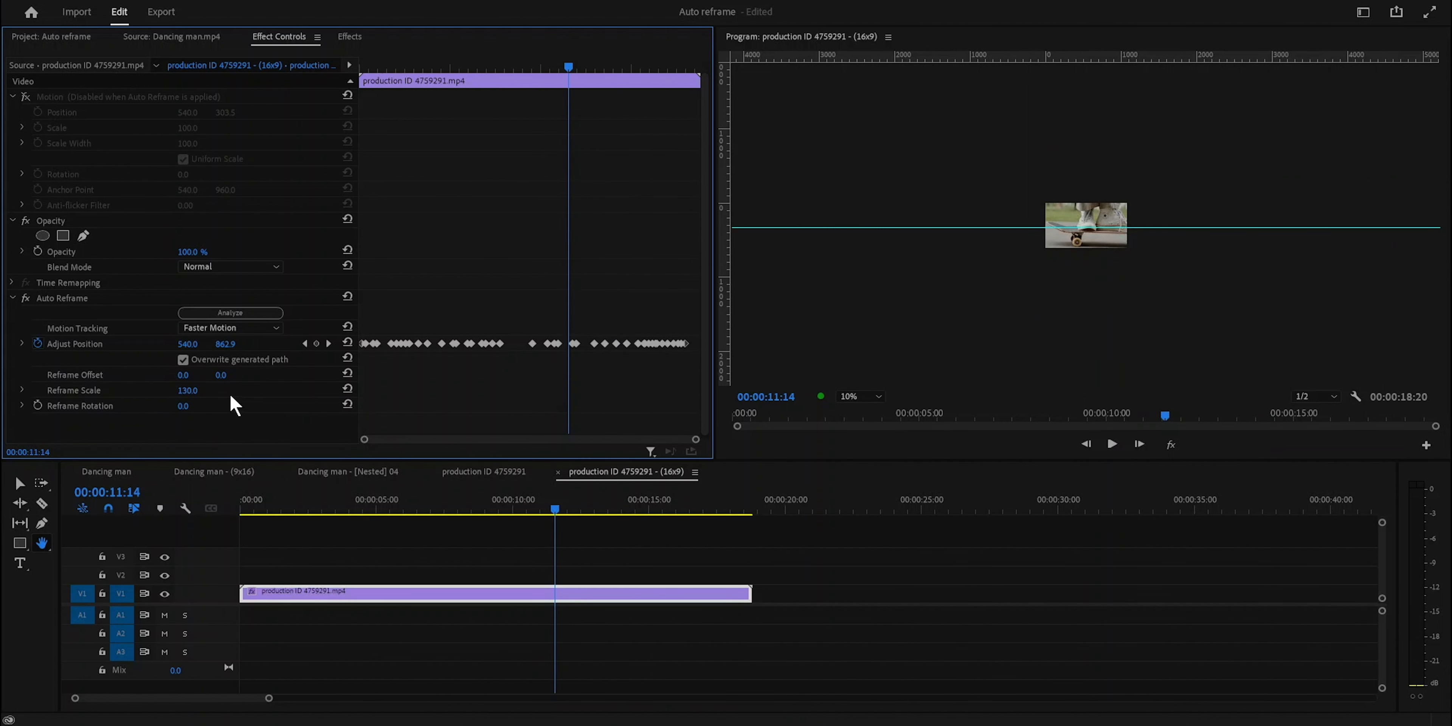
{"action": "left_click", "coordinate": [348, 389]}
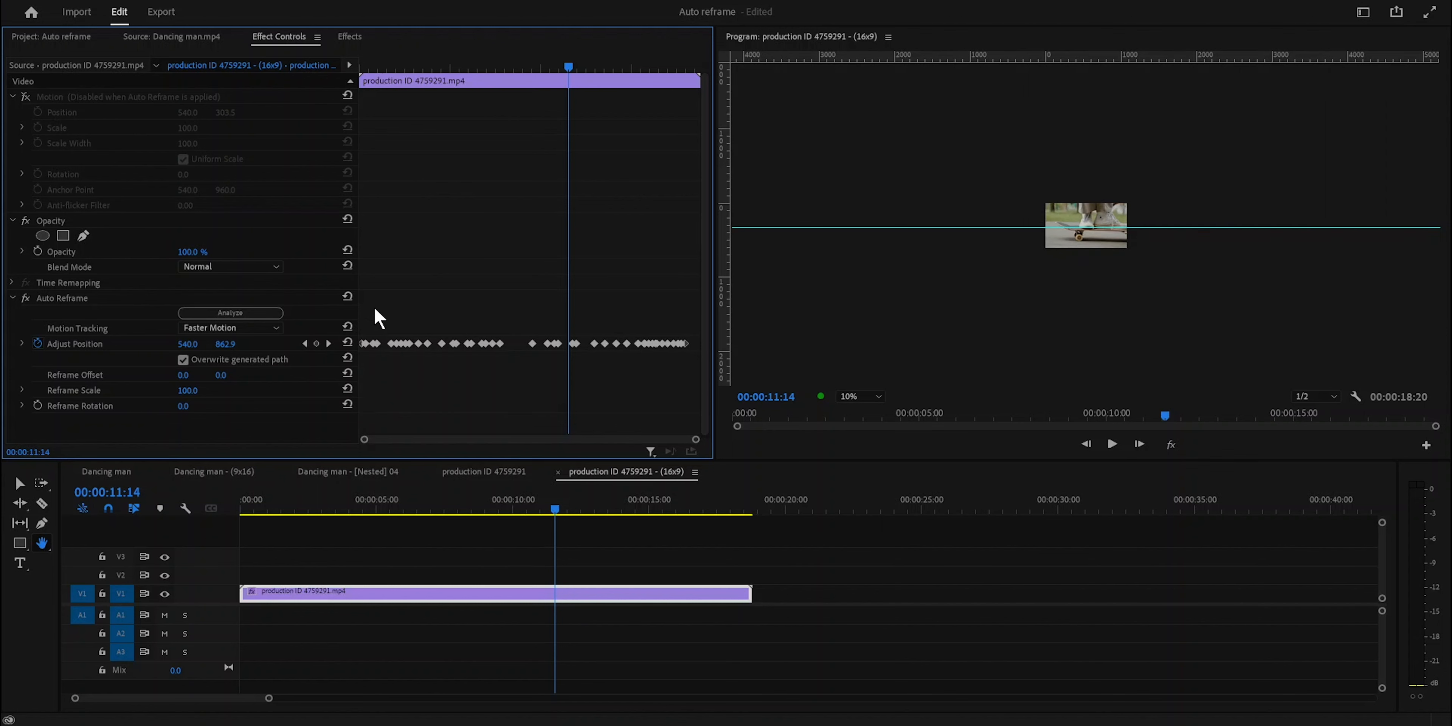
{"action": "left_click", "coordinate": [858, 396]}
{"action": "left_click", "coordinate": [862, 415]}
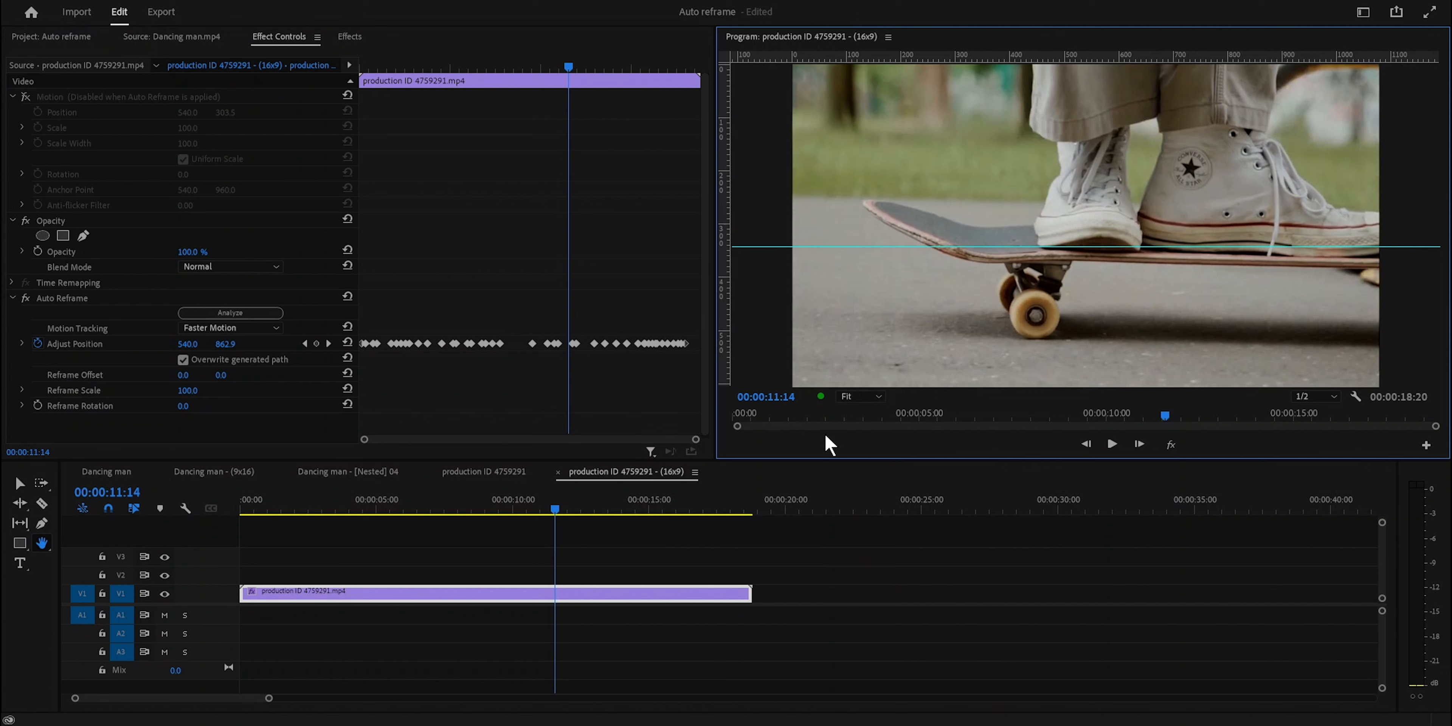